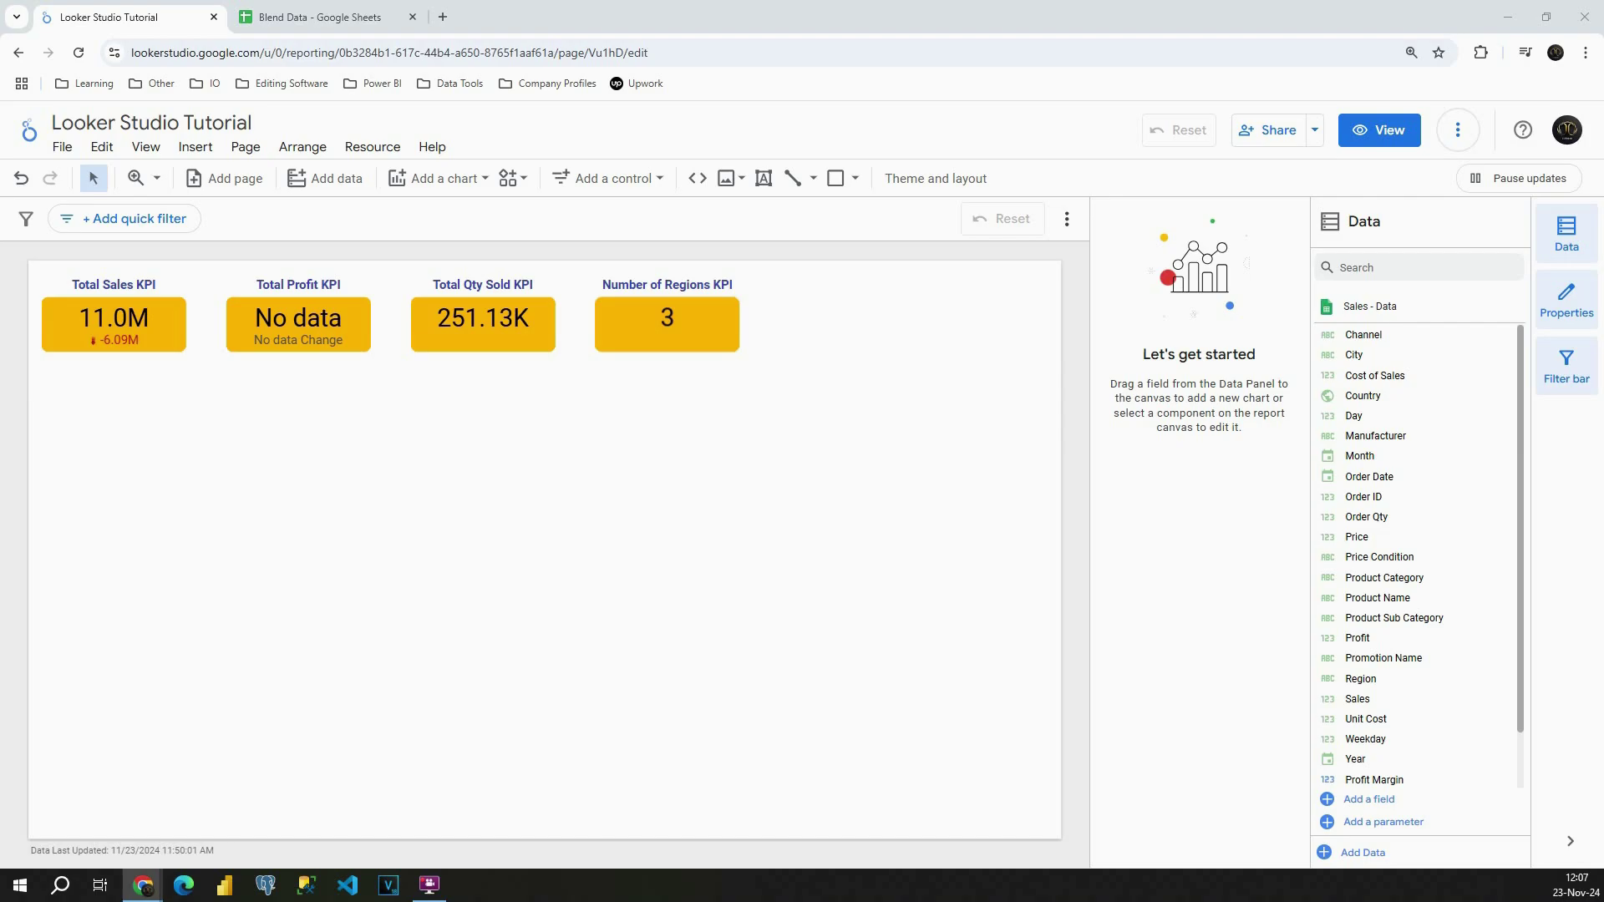
Step: Place a time series chart of Sales by Order Date below the KPI cards and widen it to the right
left_click(420, 178)
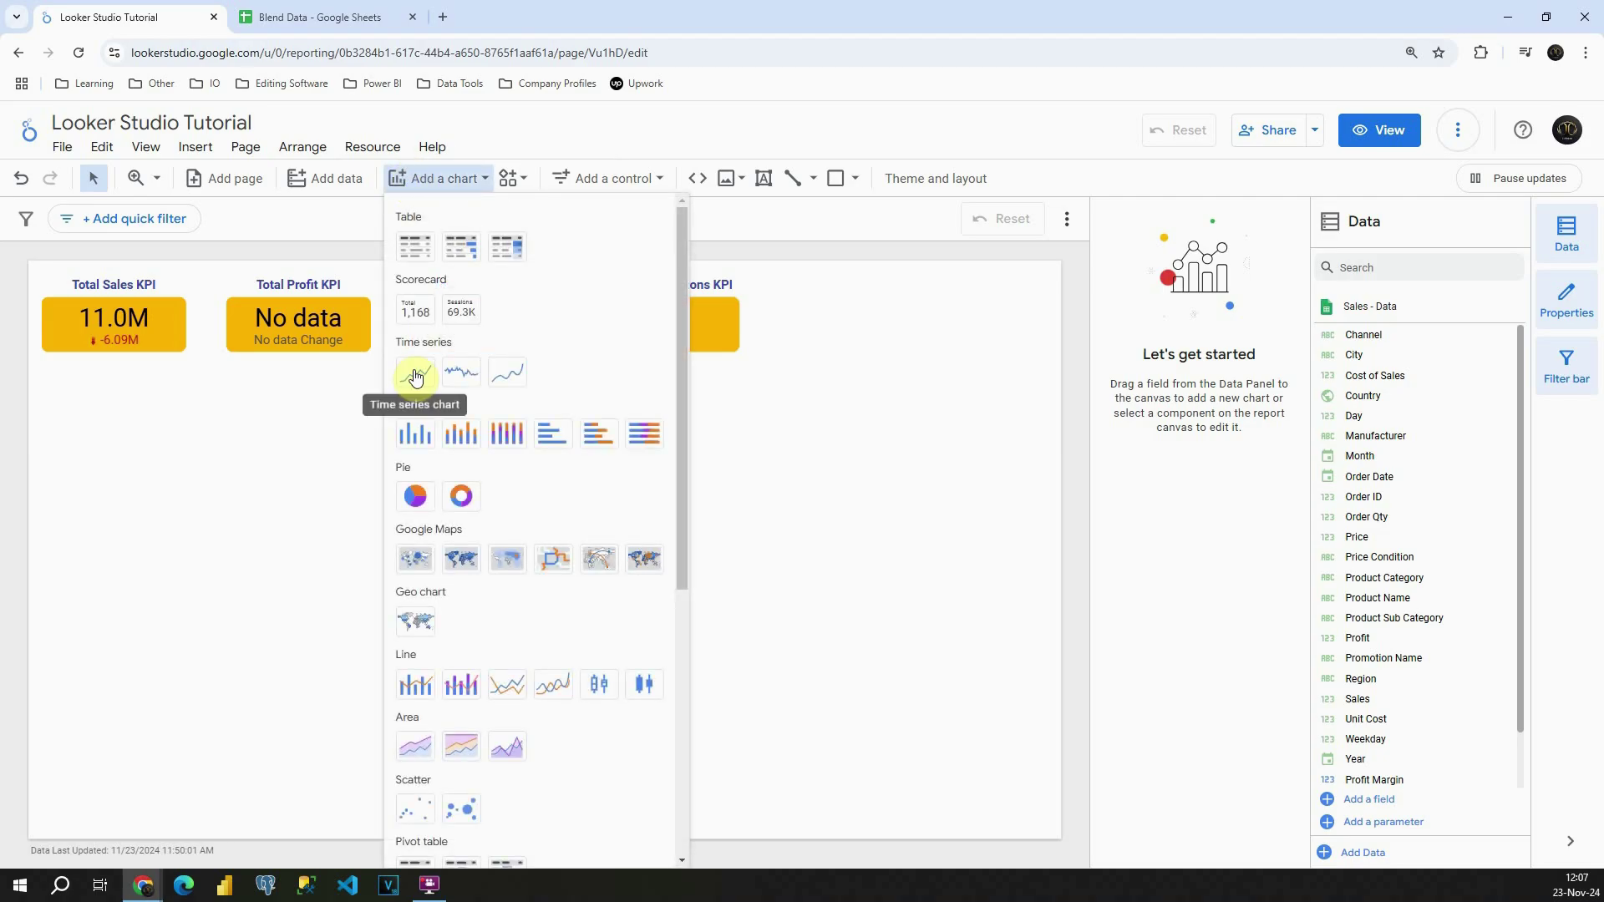
left_click(415, 376)
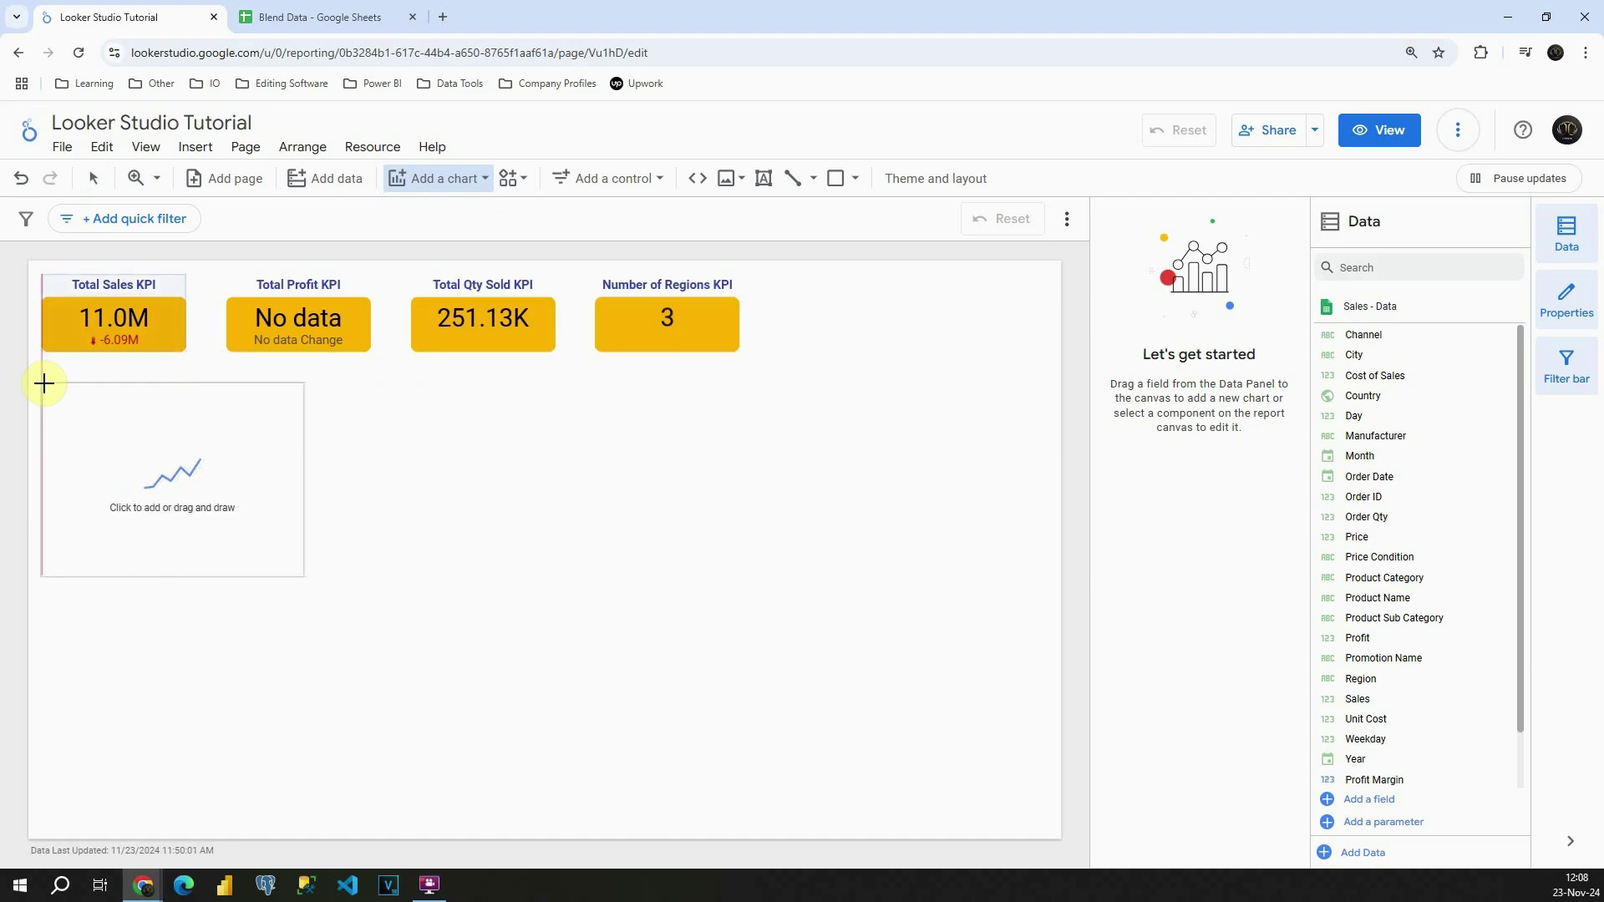
key("Escape")
left_click(238, 452)
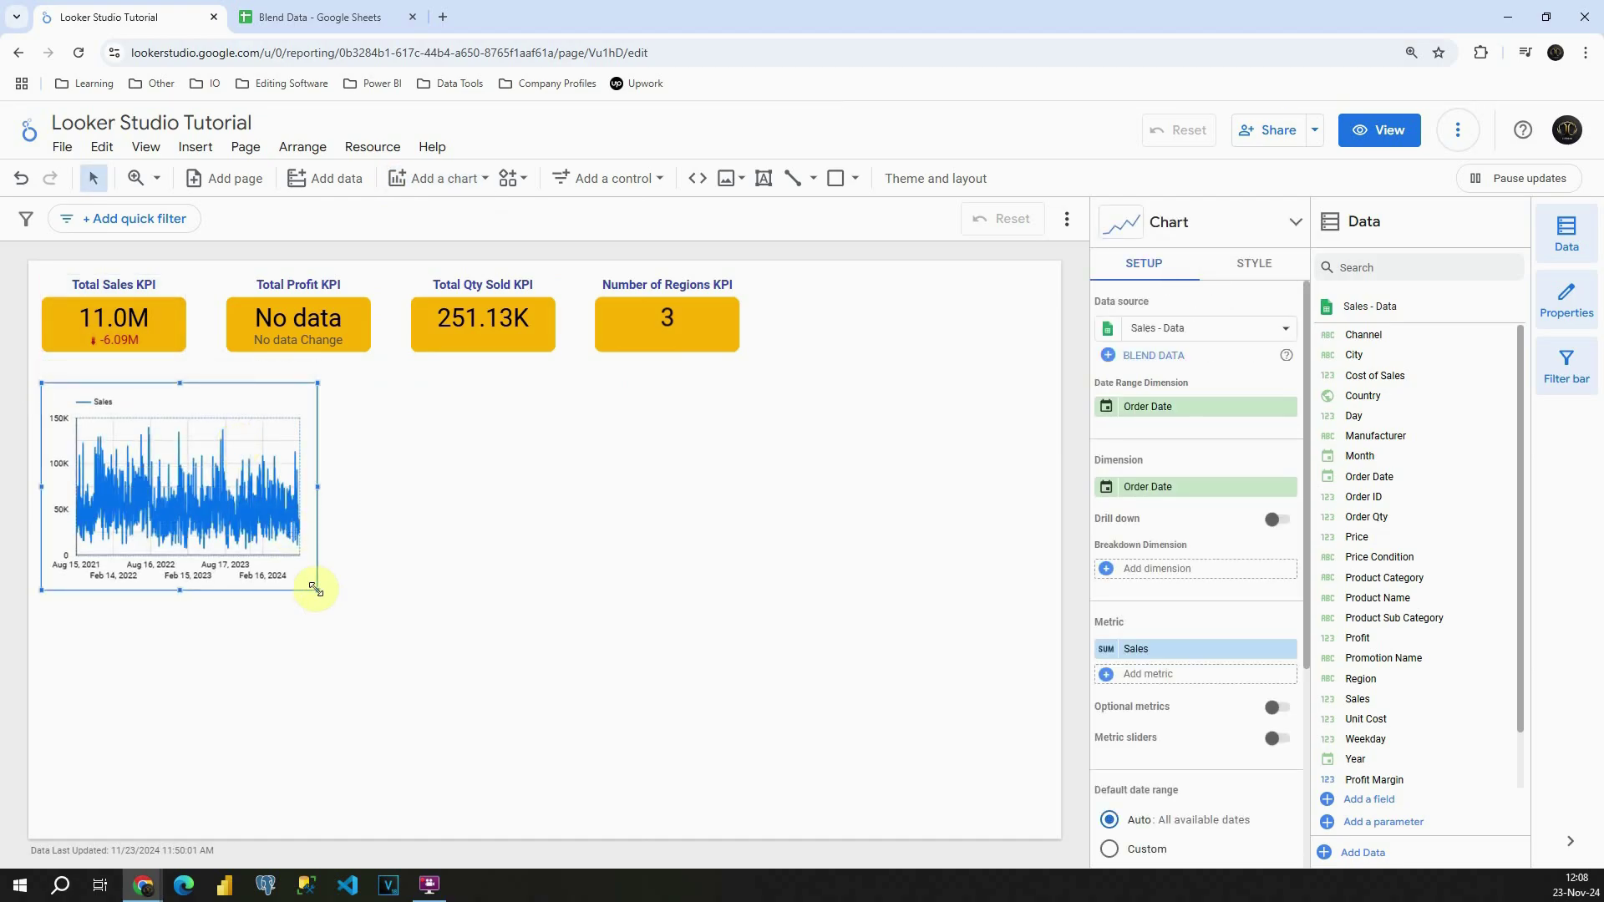
left_click_drag(318, 589, 555, 594)
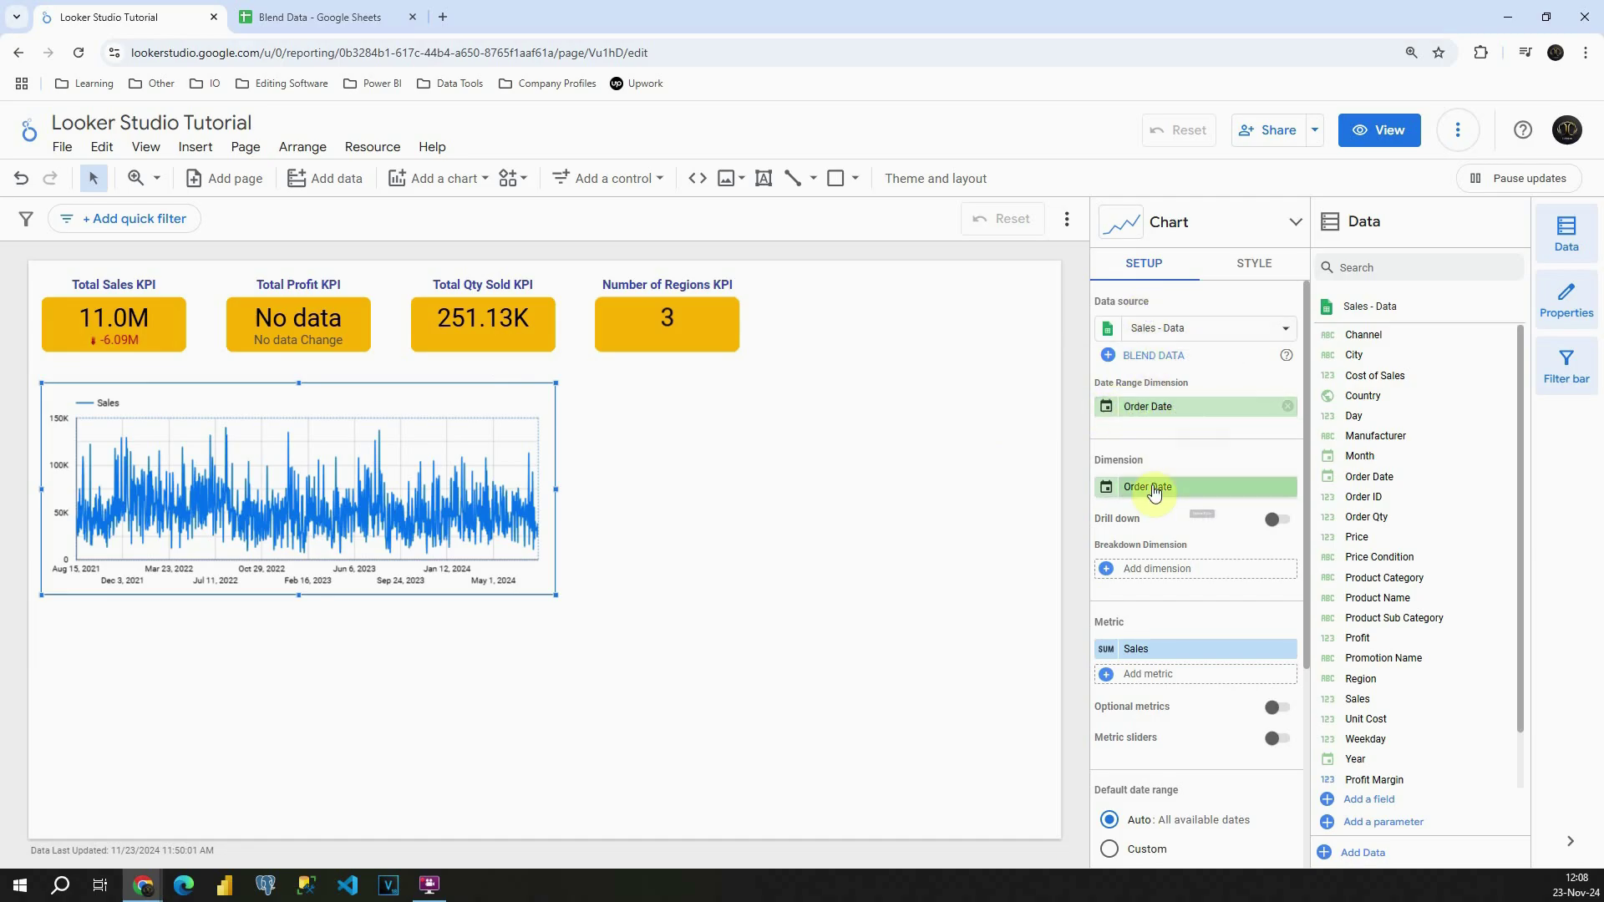
Step: Replace Sales with the Profit field as the time series chart's metric
scroll(1178, 474, "down", 2)
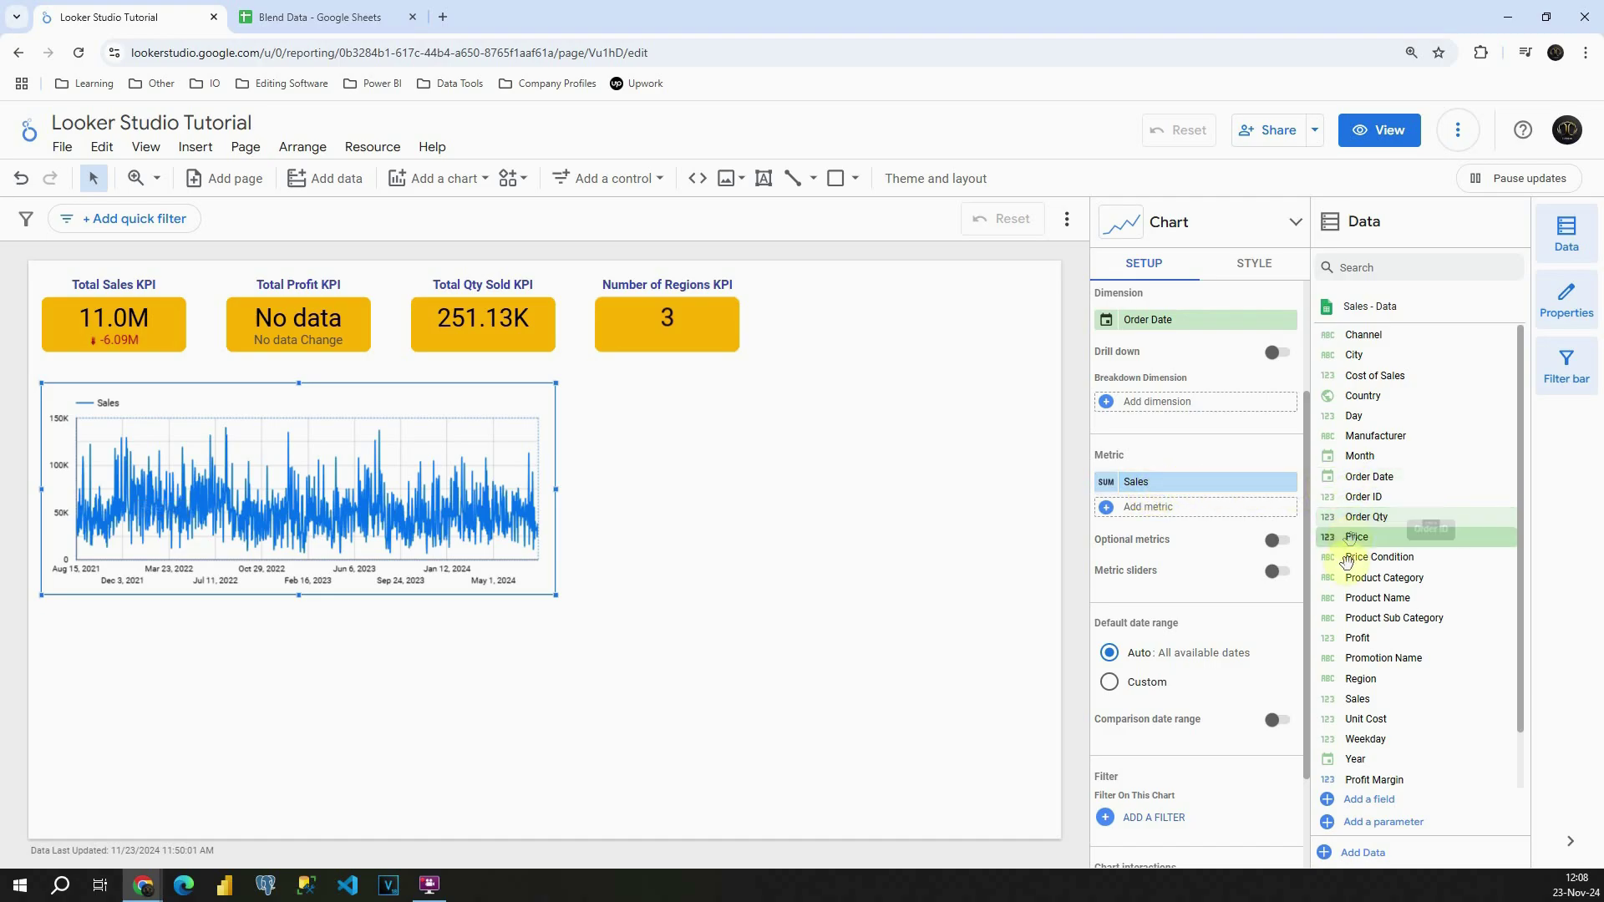
left_click_drag(1357, 638, 1153, 490)
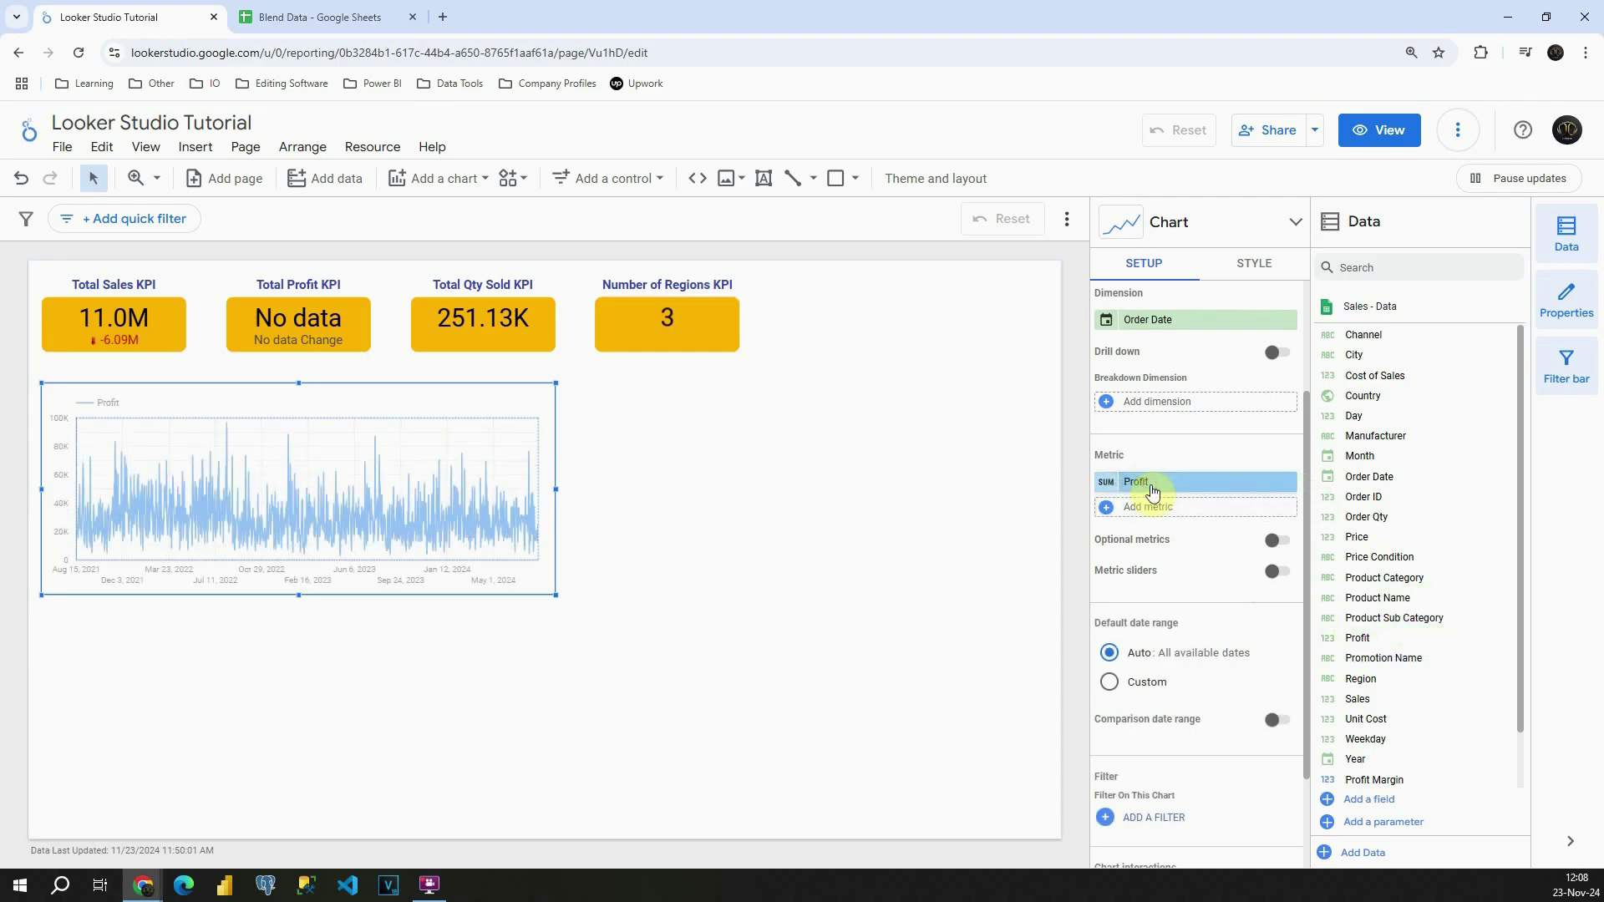
scroll(1153, 490, "up", 2)
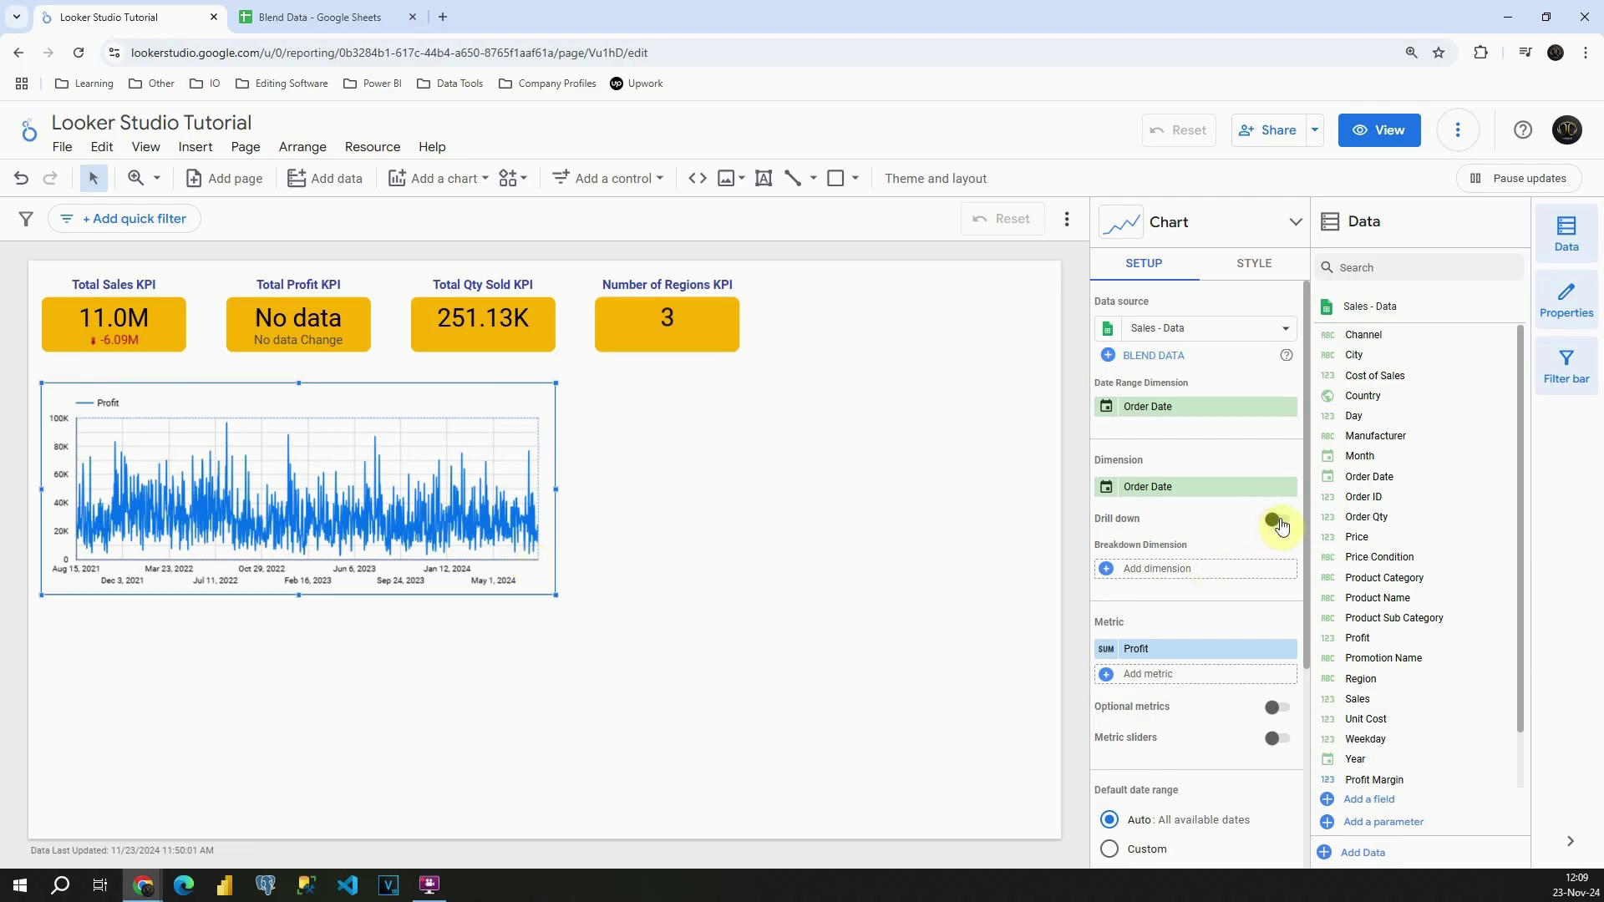
Step: Enable drill-down on the Profit chart with Year as the default drill-down level
left_click(1279, 521)
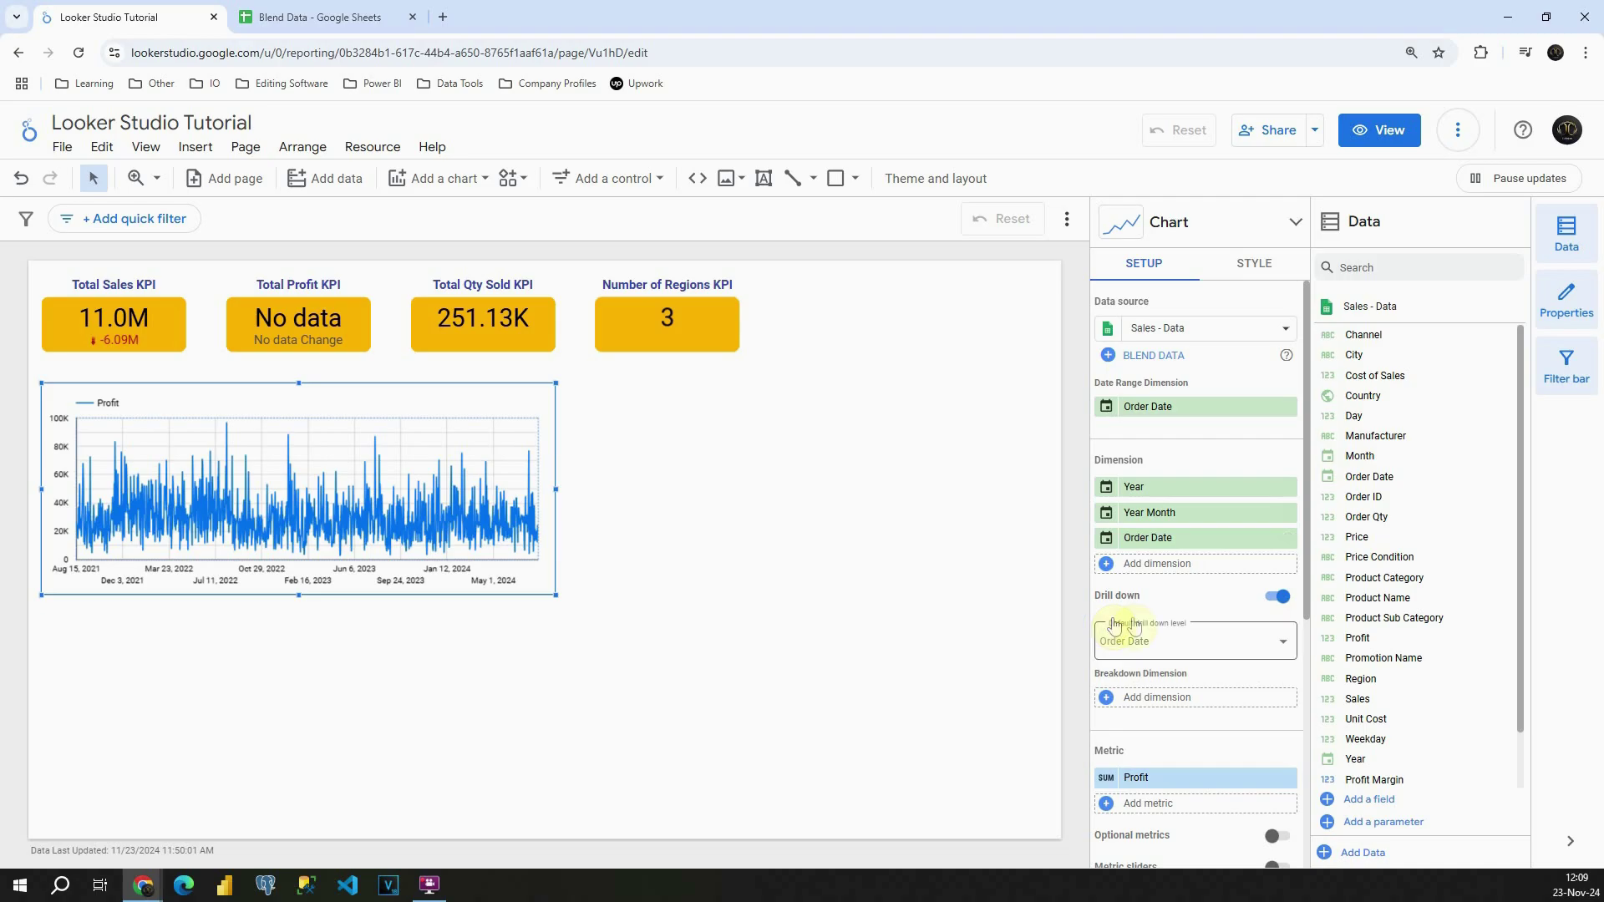
left_click(1177, 646)
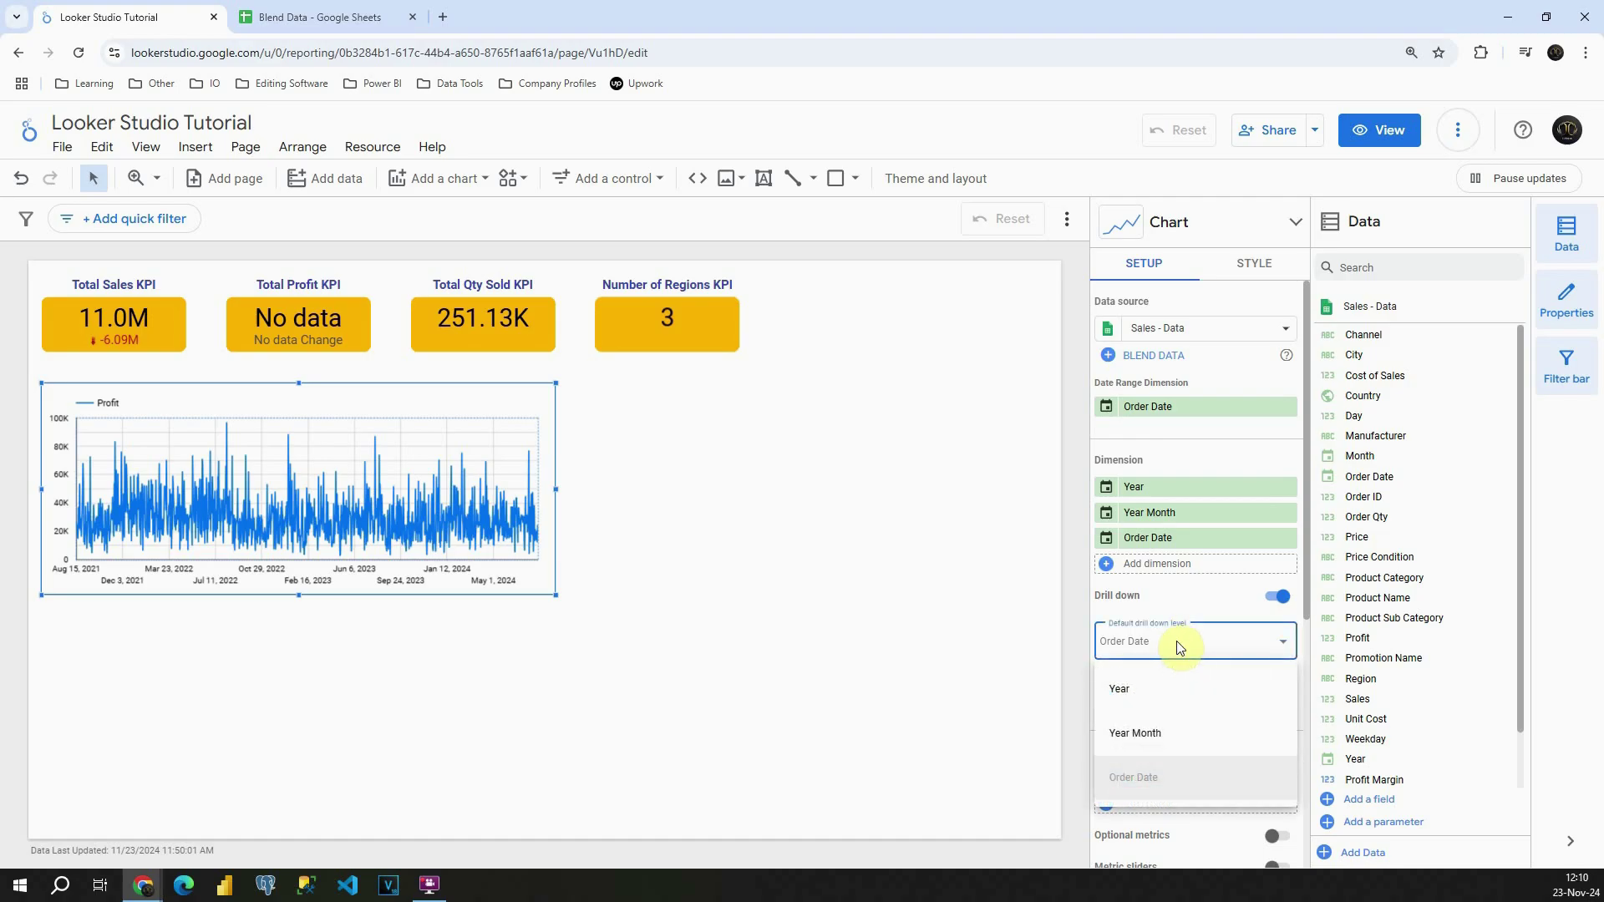
left_click(1140, 693)
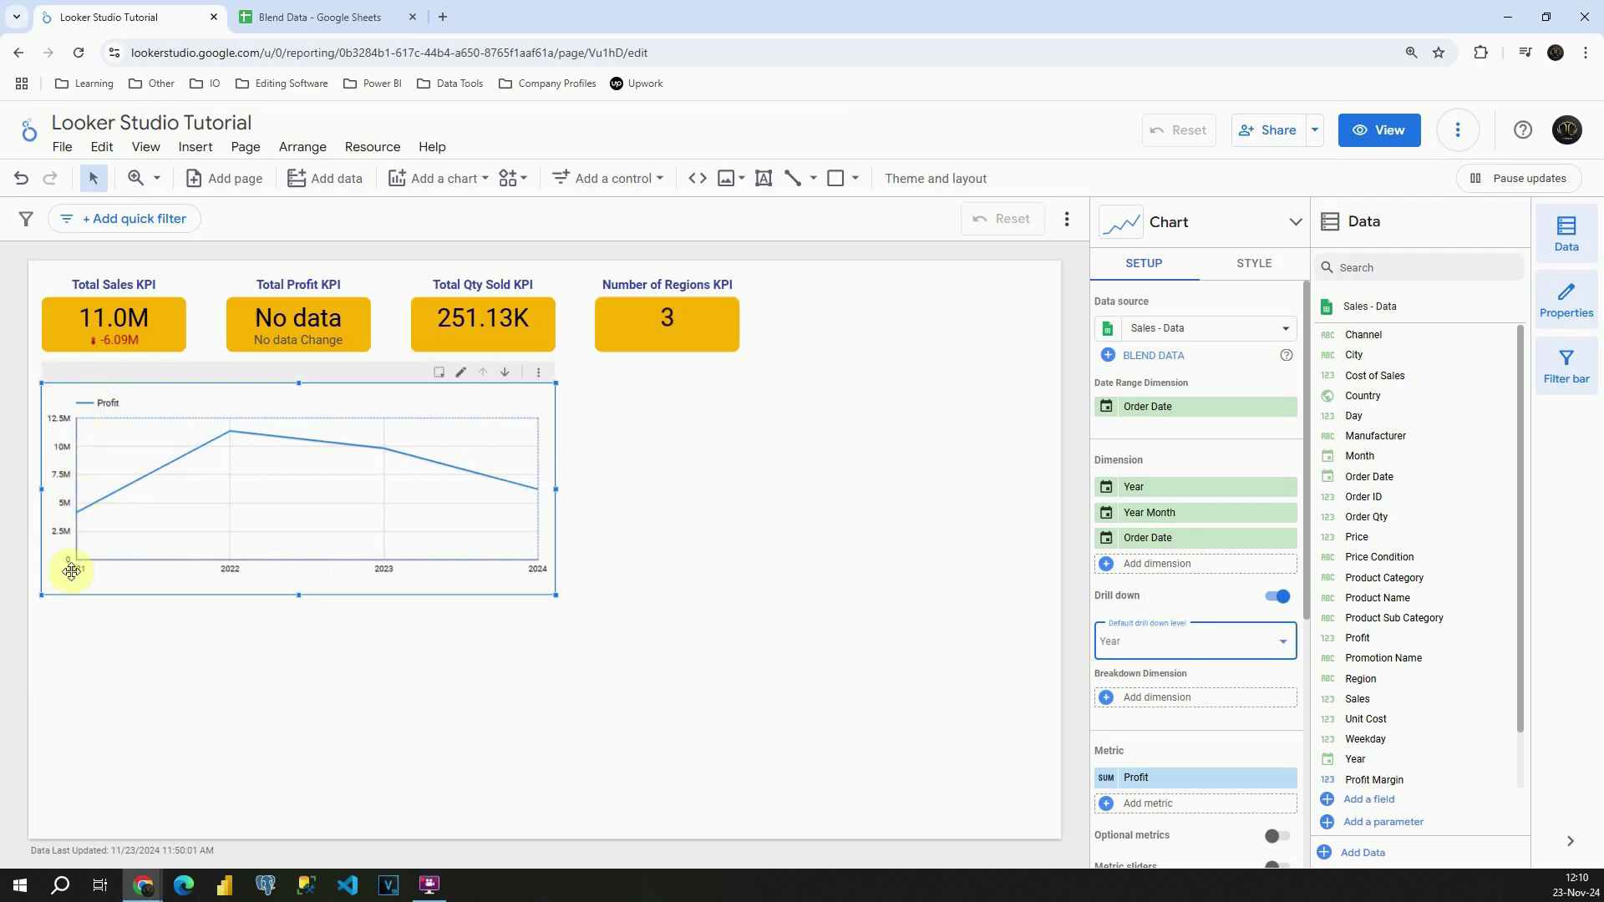
Step: Preview the report in view mode
mouse_move(77, 512)
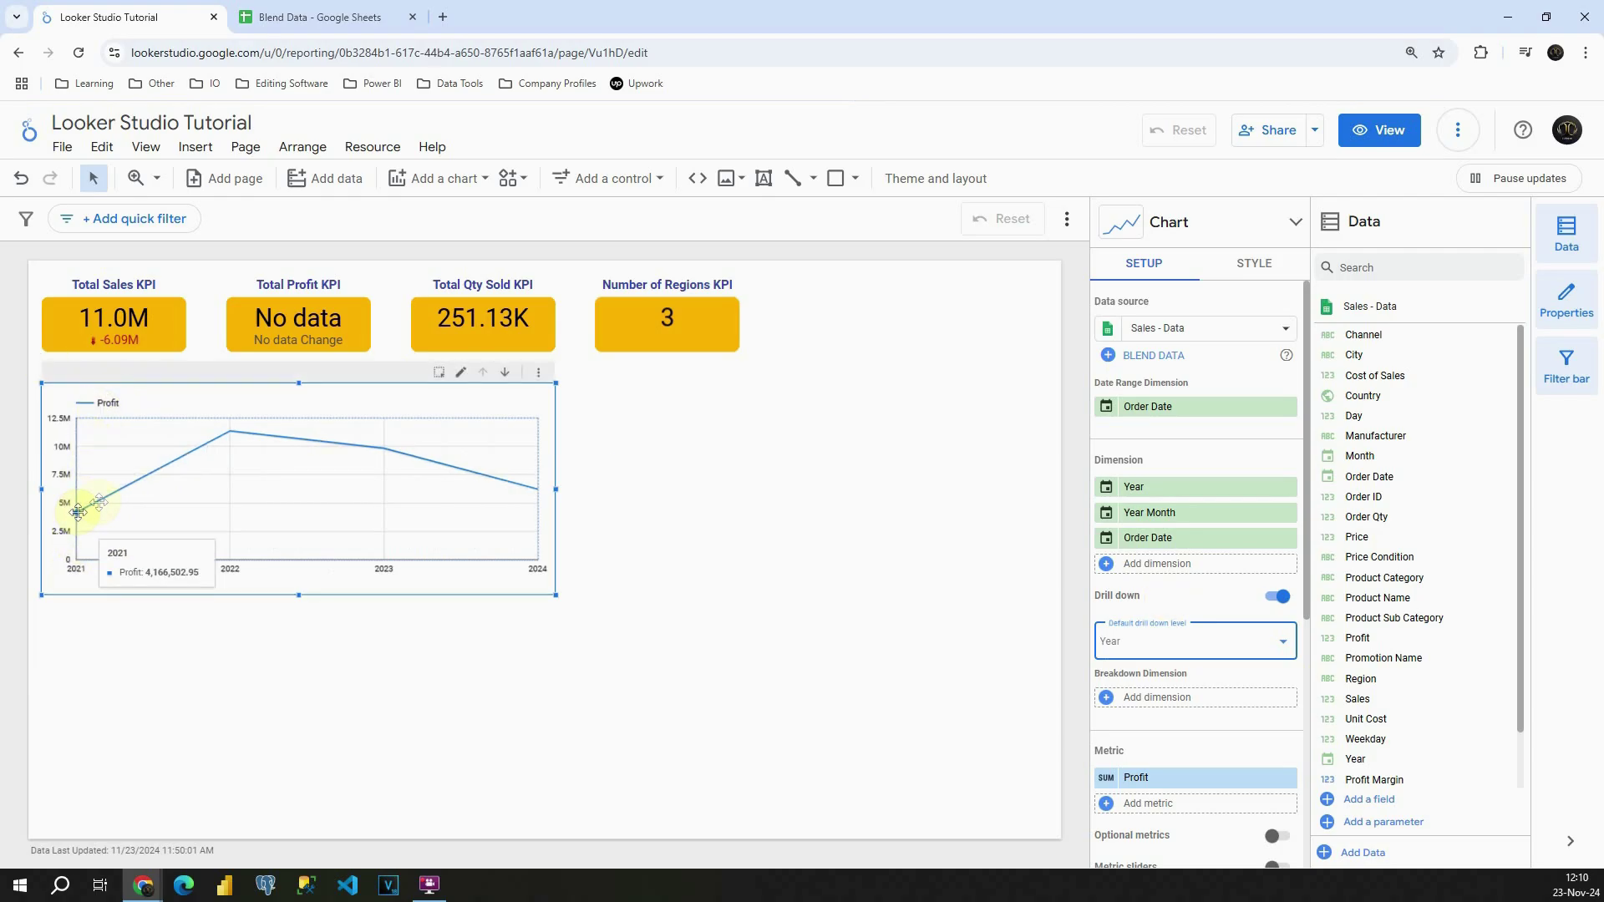
mouse_move(227, 436)
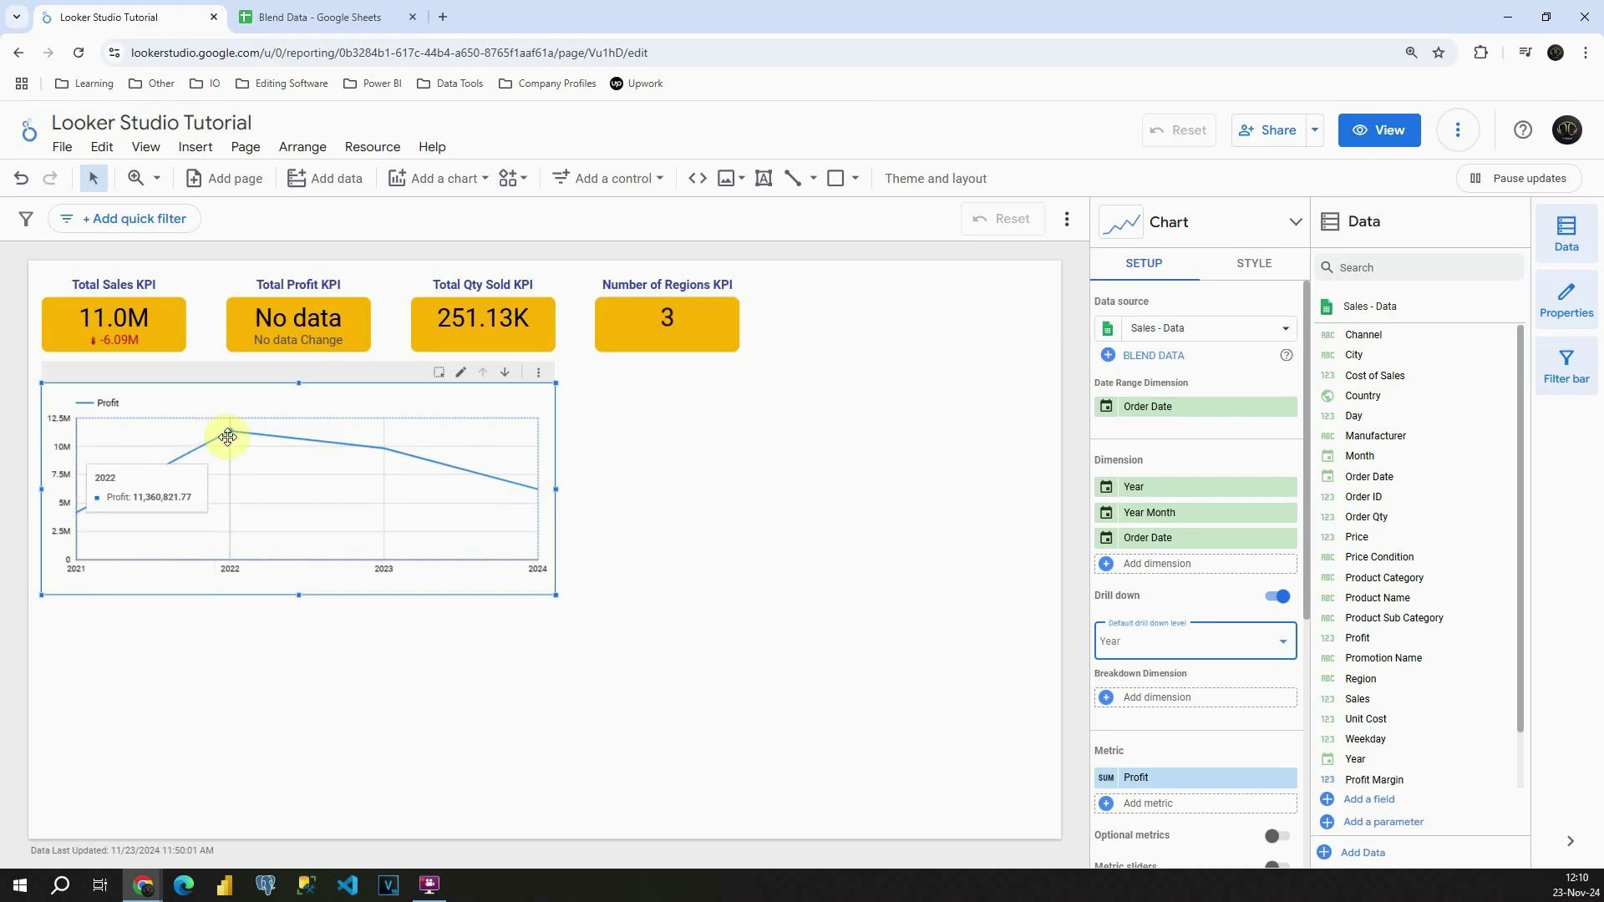
mouse_move(364, 444)
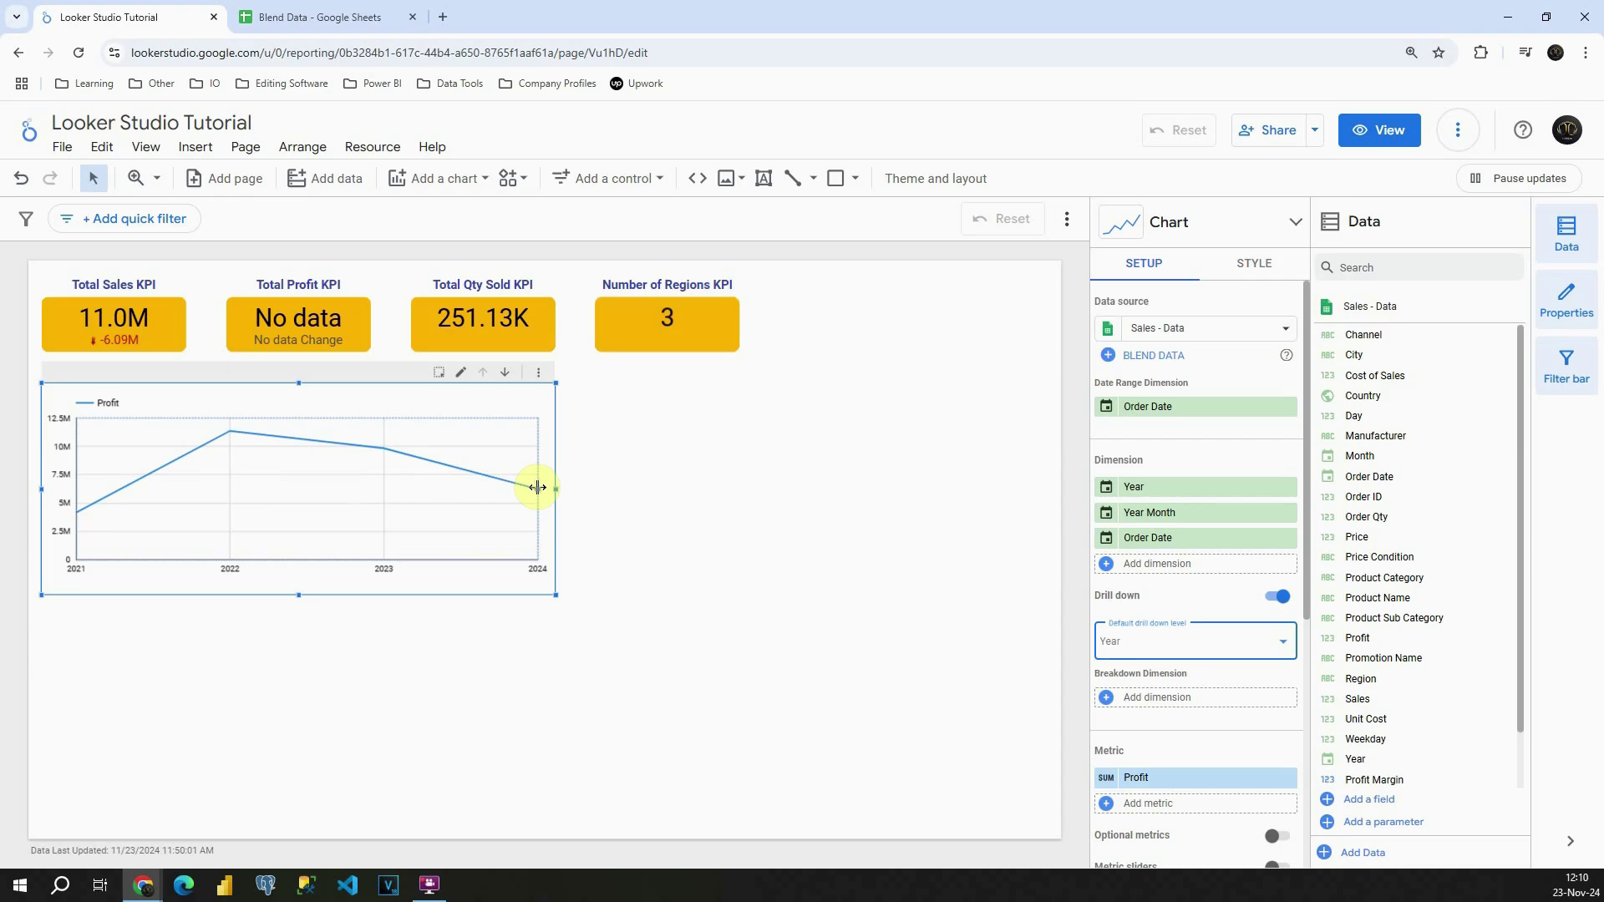
left_click(1378, 130)
Step: Drill the Profit chart down from yearly to monthly, then to daily values
mouse_move(789, 394)
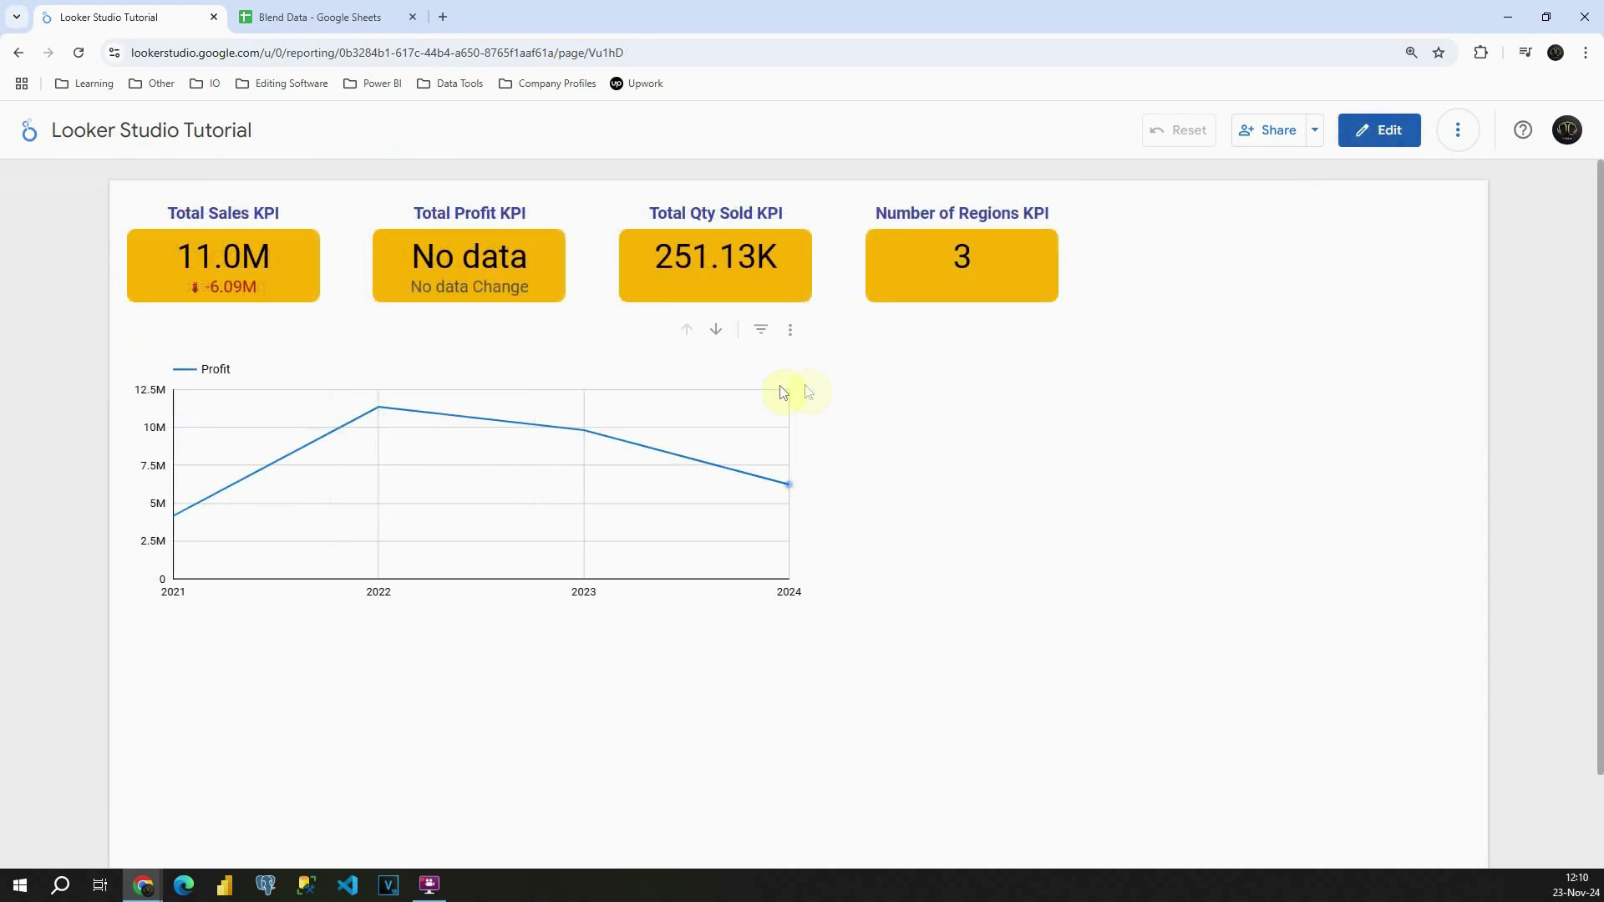
left_click(716, 333)
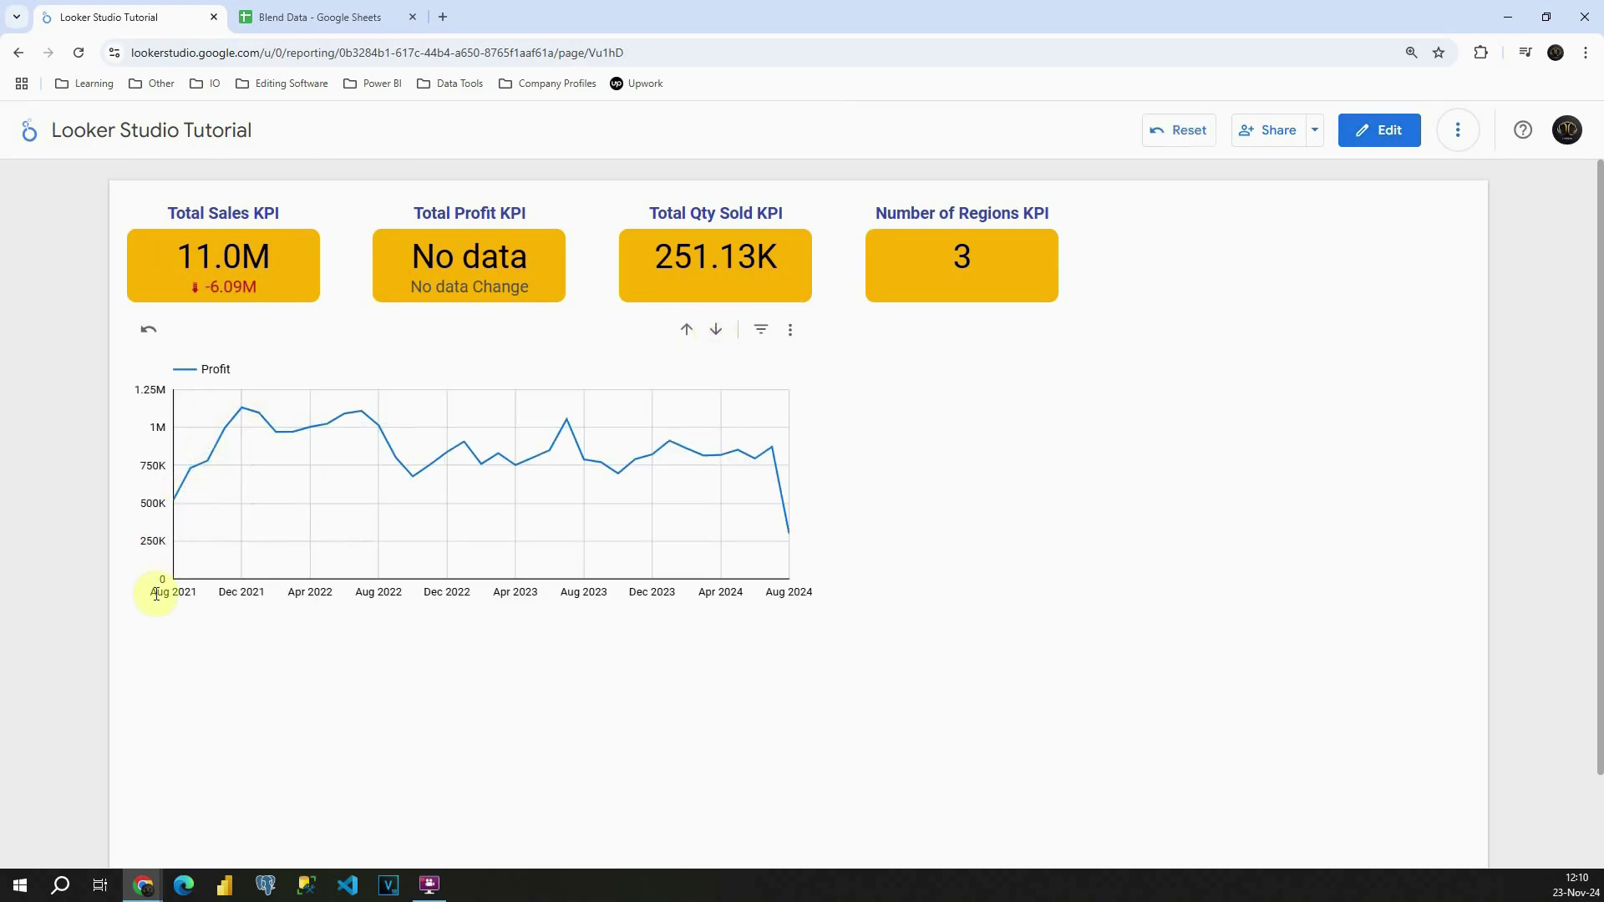
mouse_move(189, 494)
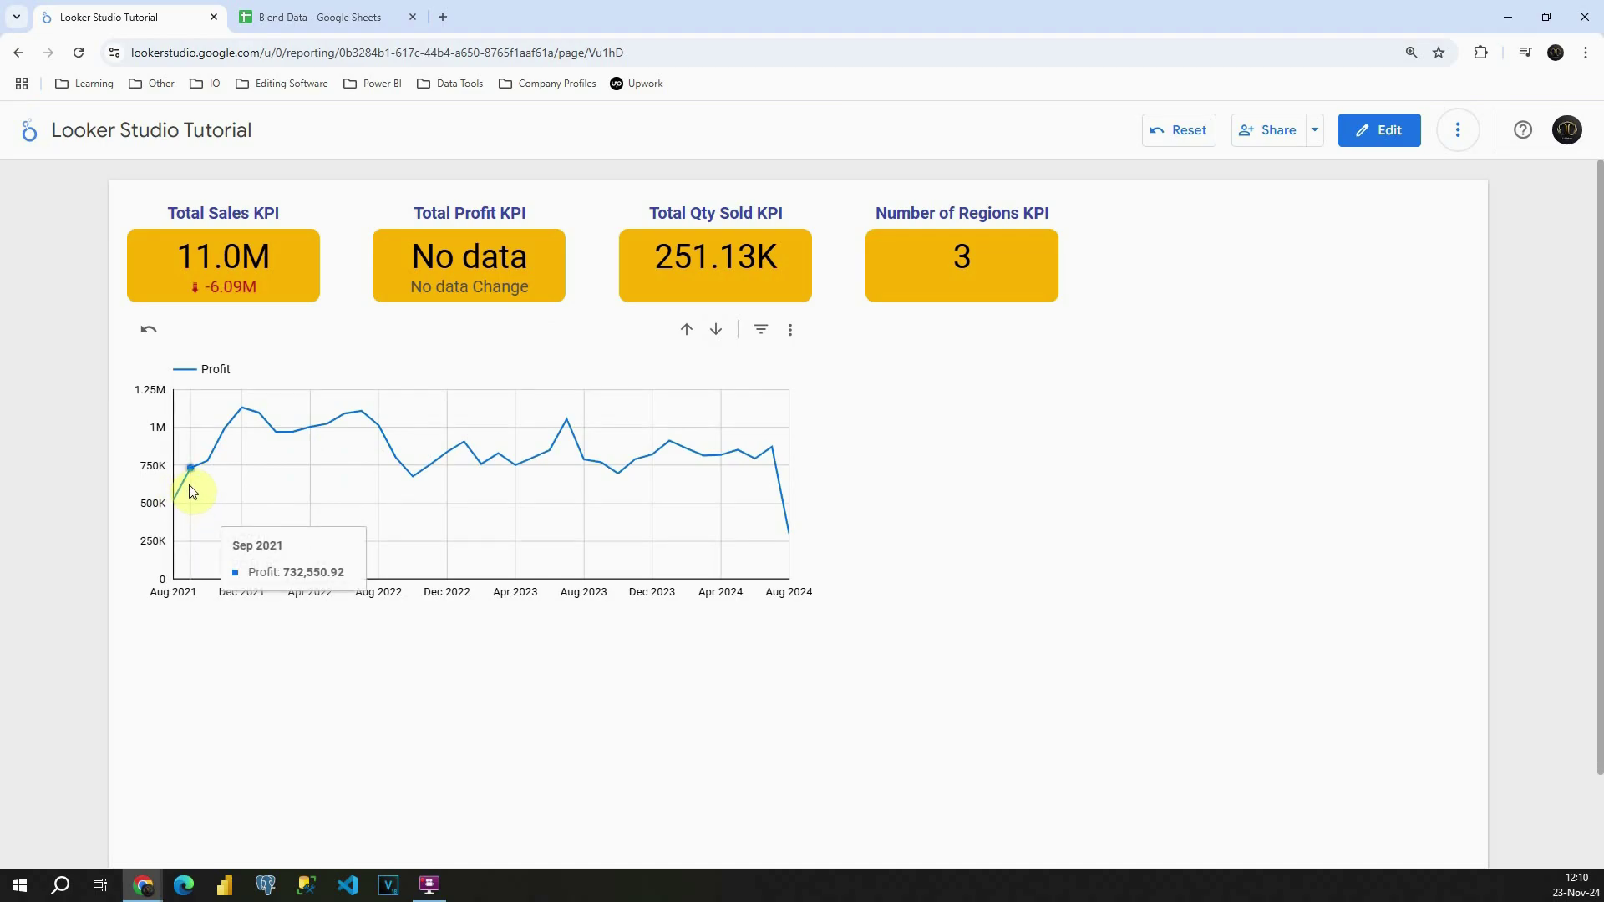
mouse_move(247, 411)
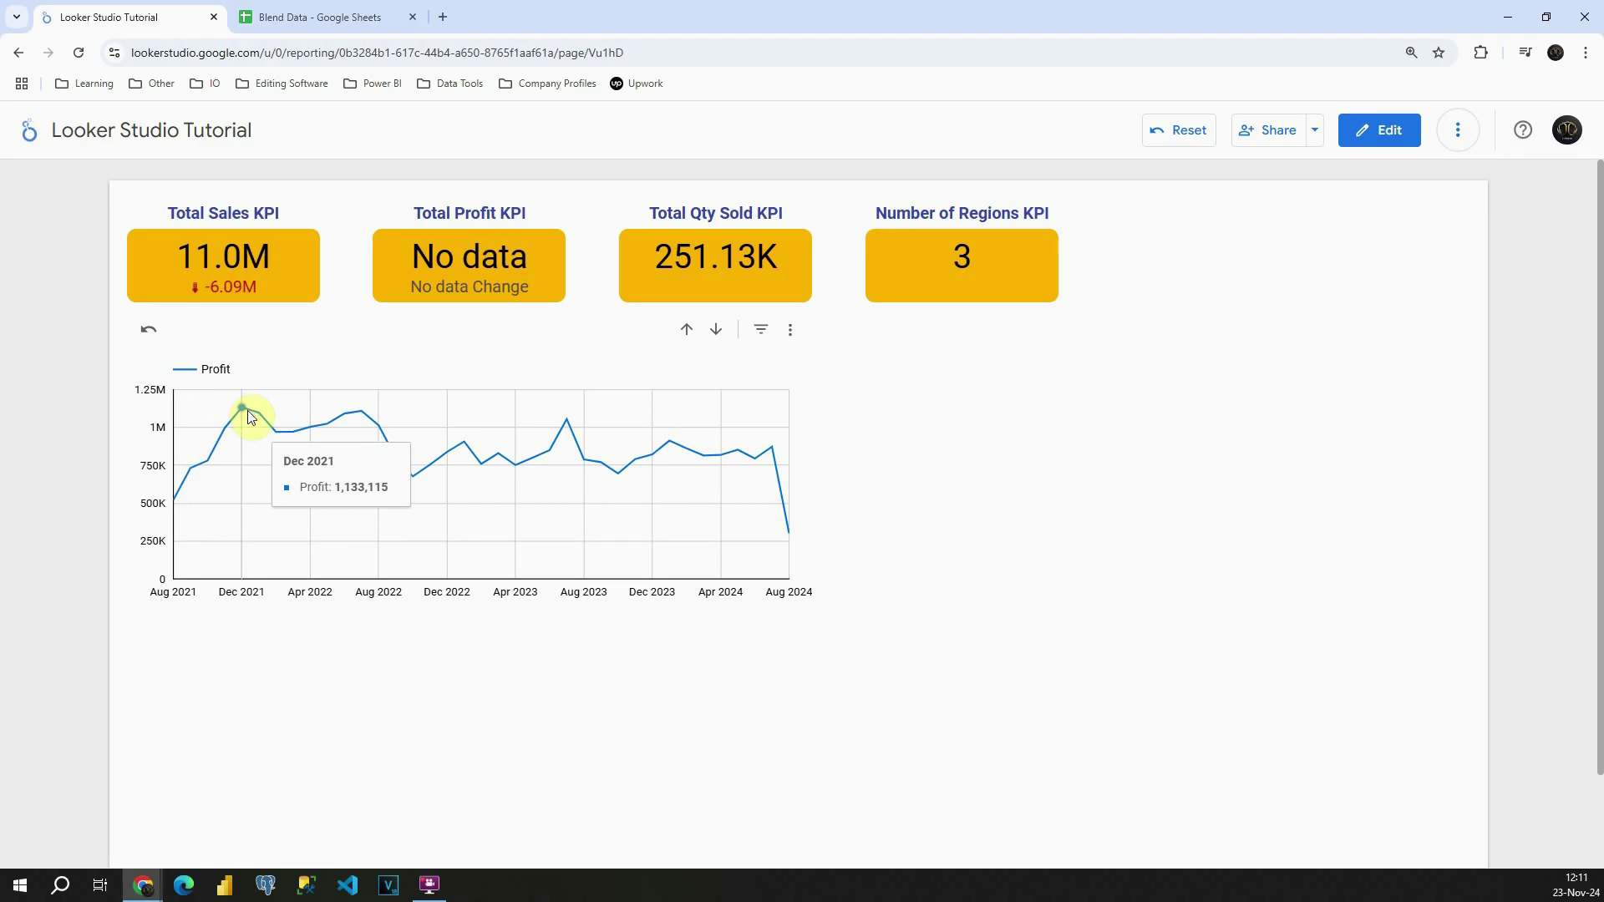
left_click(718, 331)
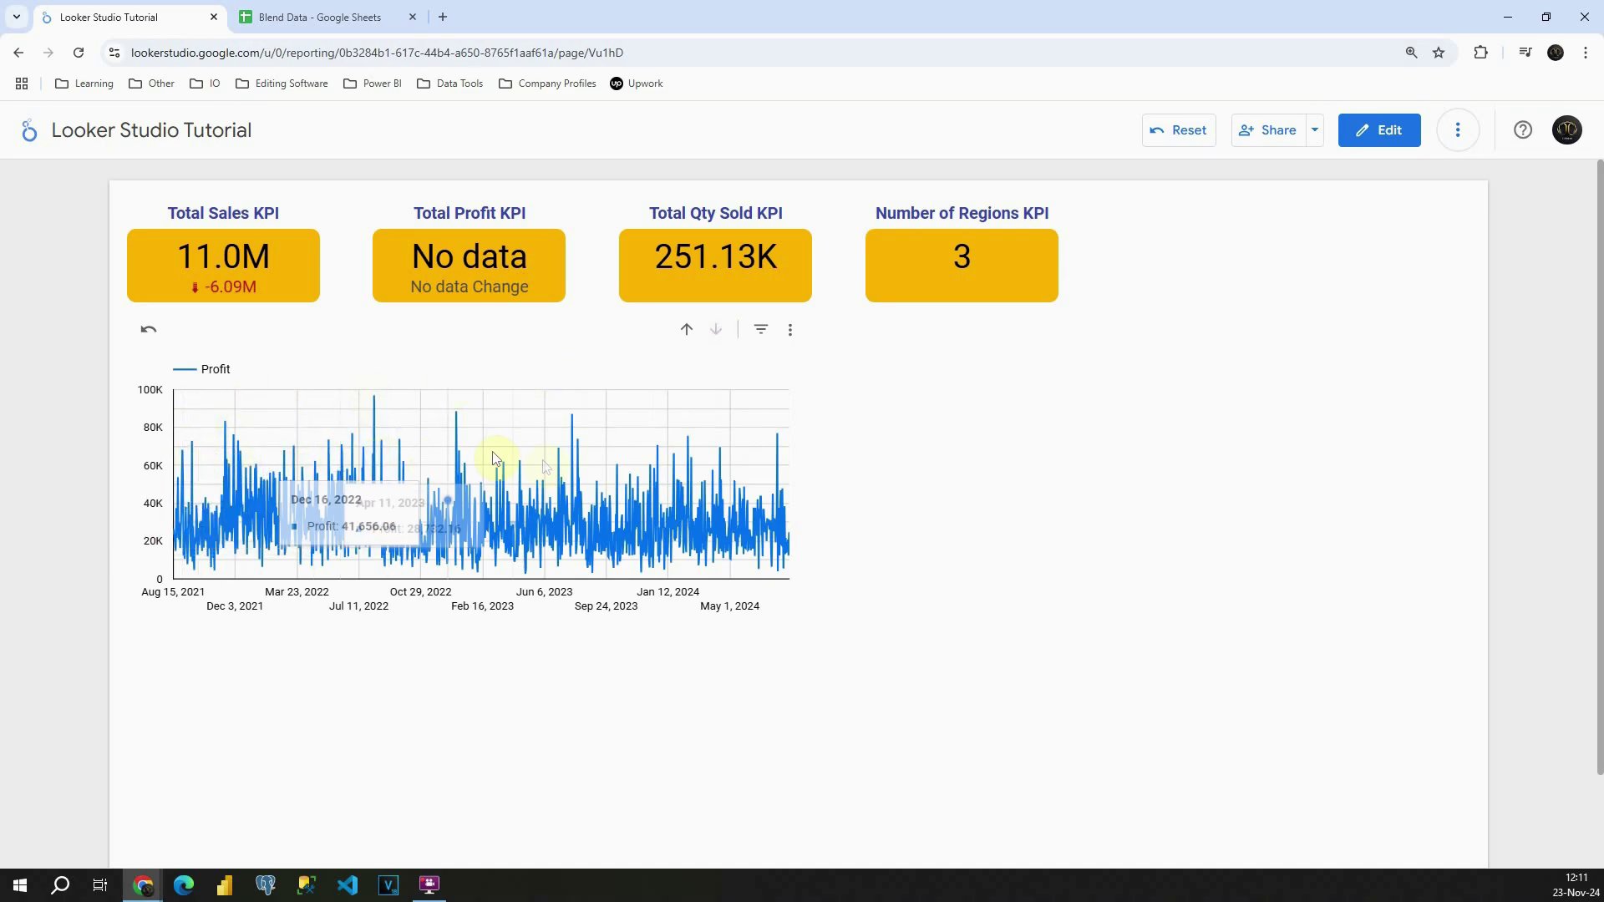
Step: Drill back up to yearly Profit and return the report to edit mode
left_click(691, 333)
left_click(688, 335)
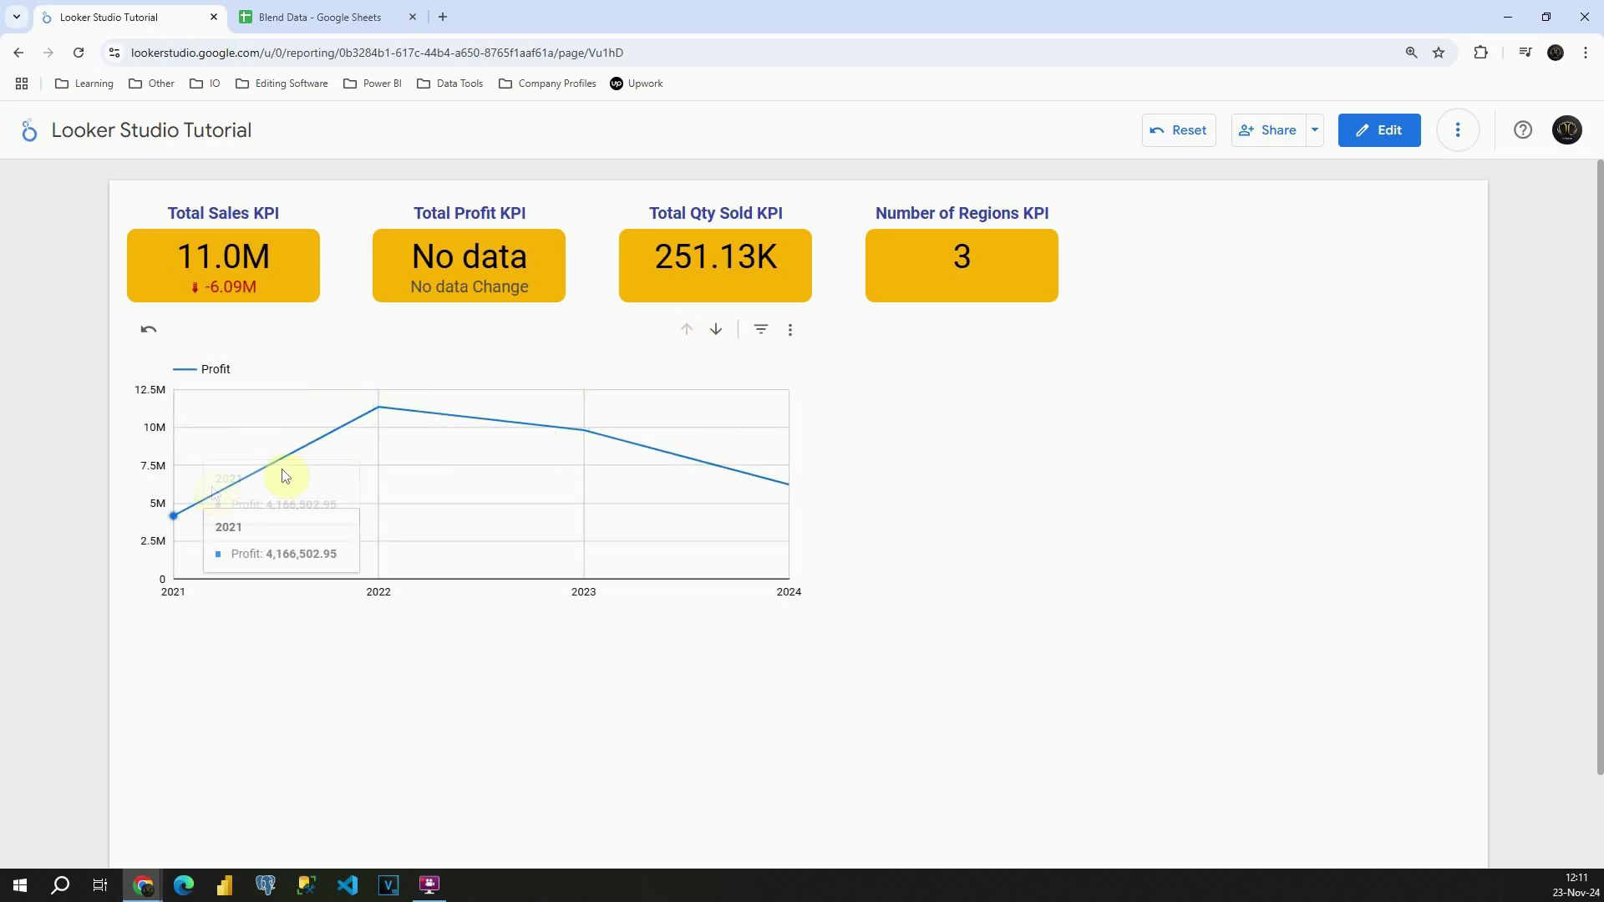
left_click(1357, 131)
Step: Swap the chart metric from Profit to Sales and add Region as the breakdown dimension
left_click(532, 398)
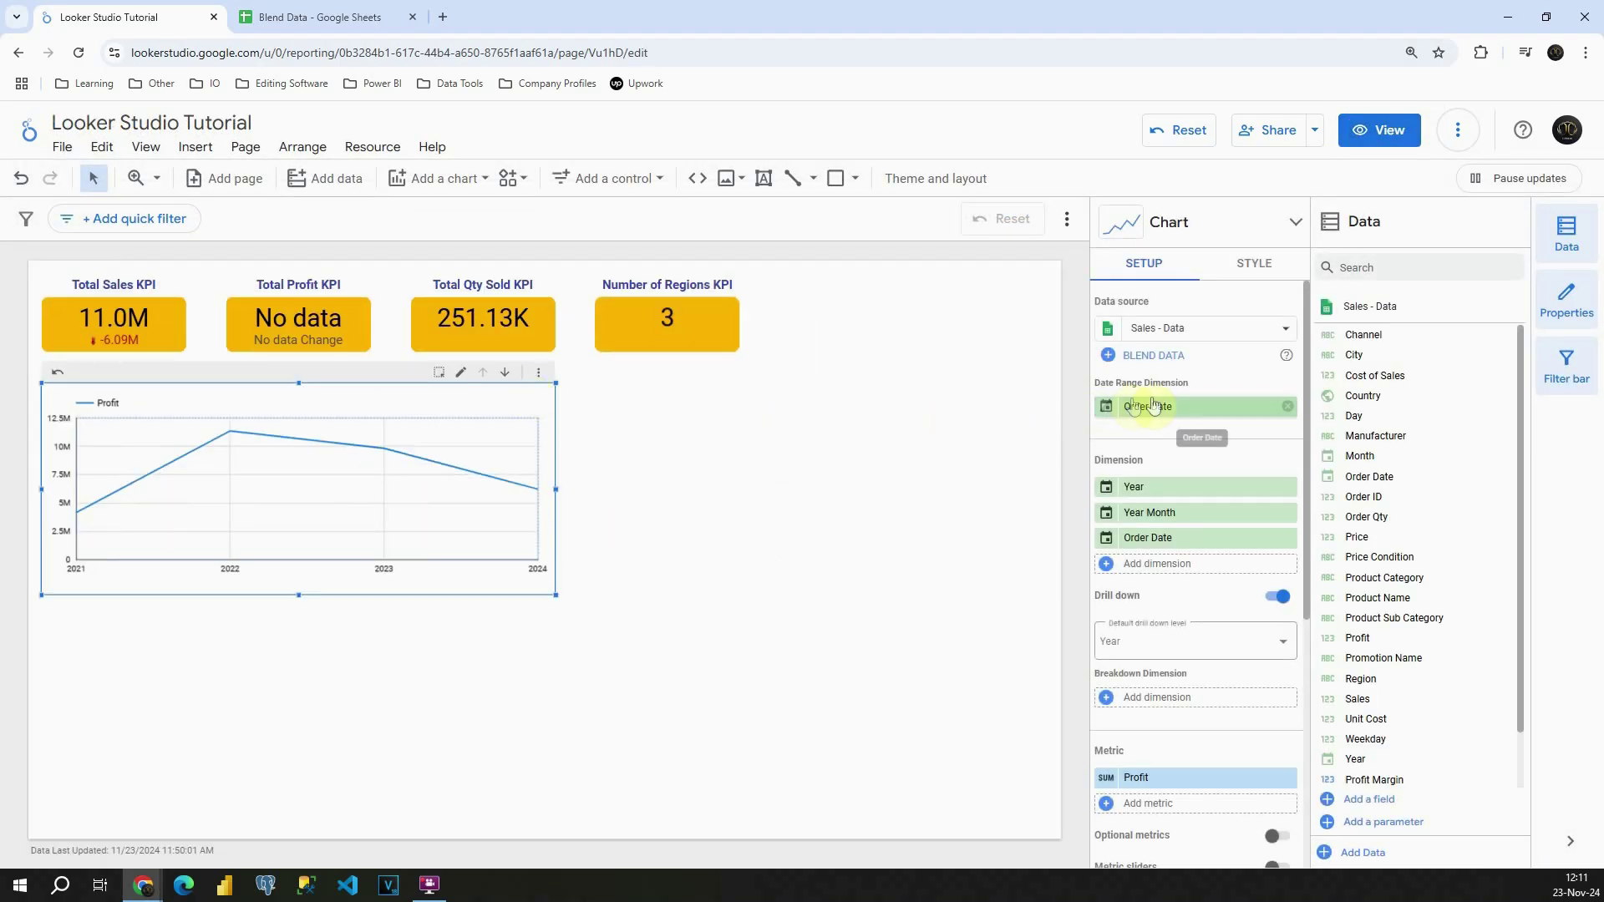
left_click_drag(1139, 408, 1179, 422)
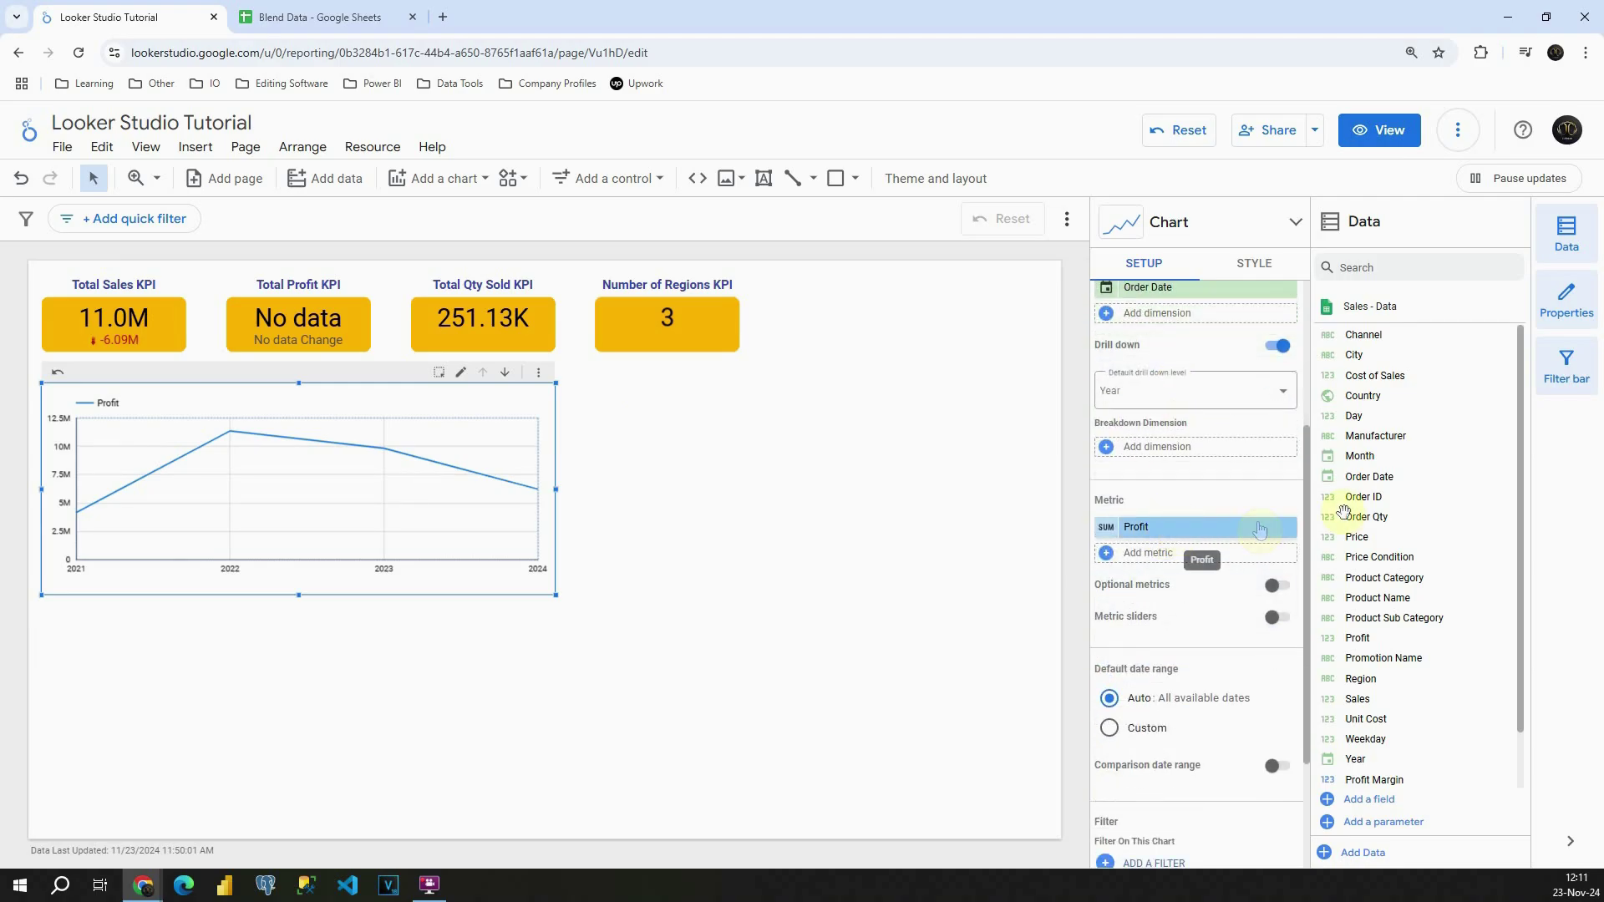
scroll(1389, 413, "down", 1)
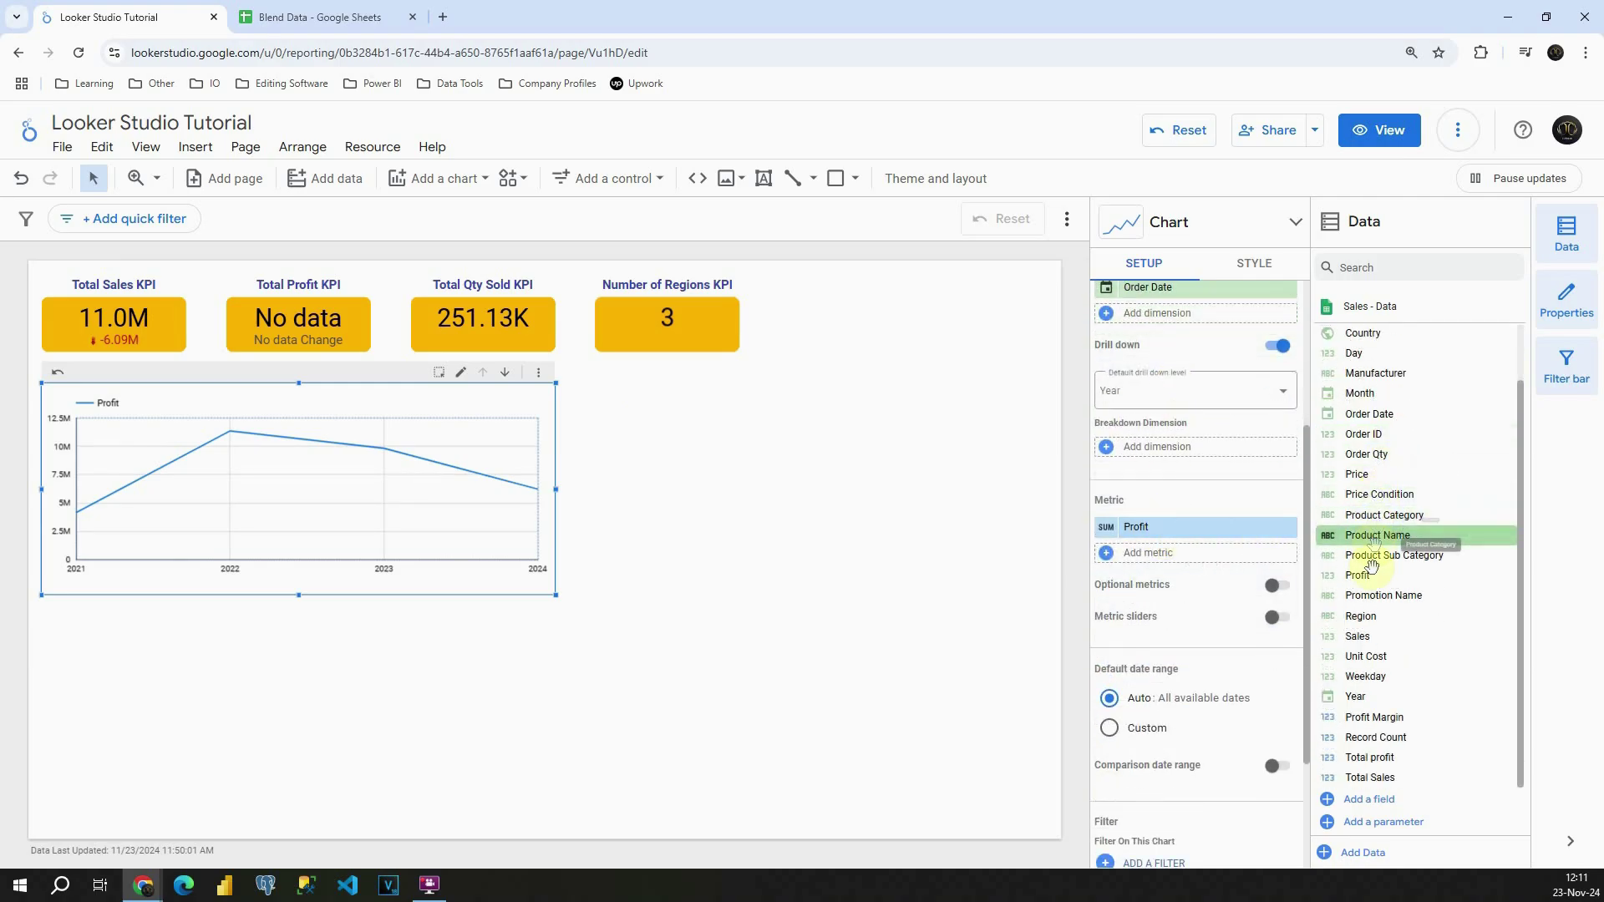
left_click_drag(1364, 635, 1175, 535)
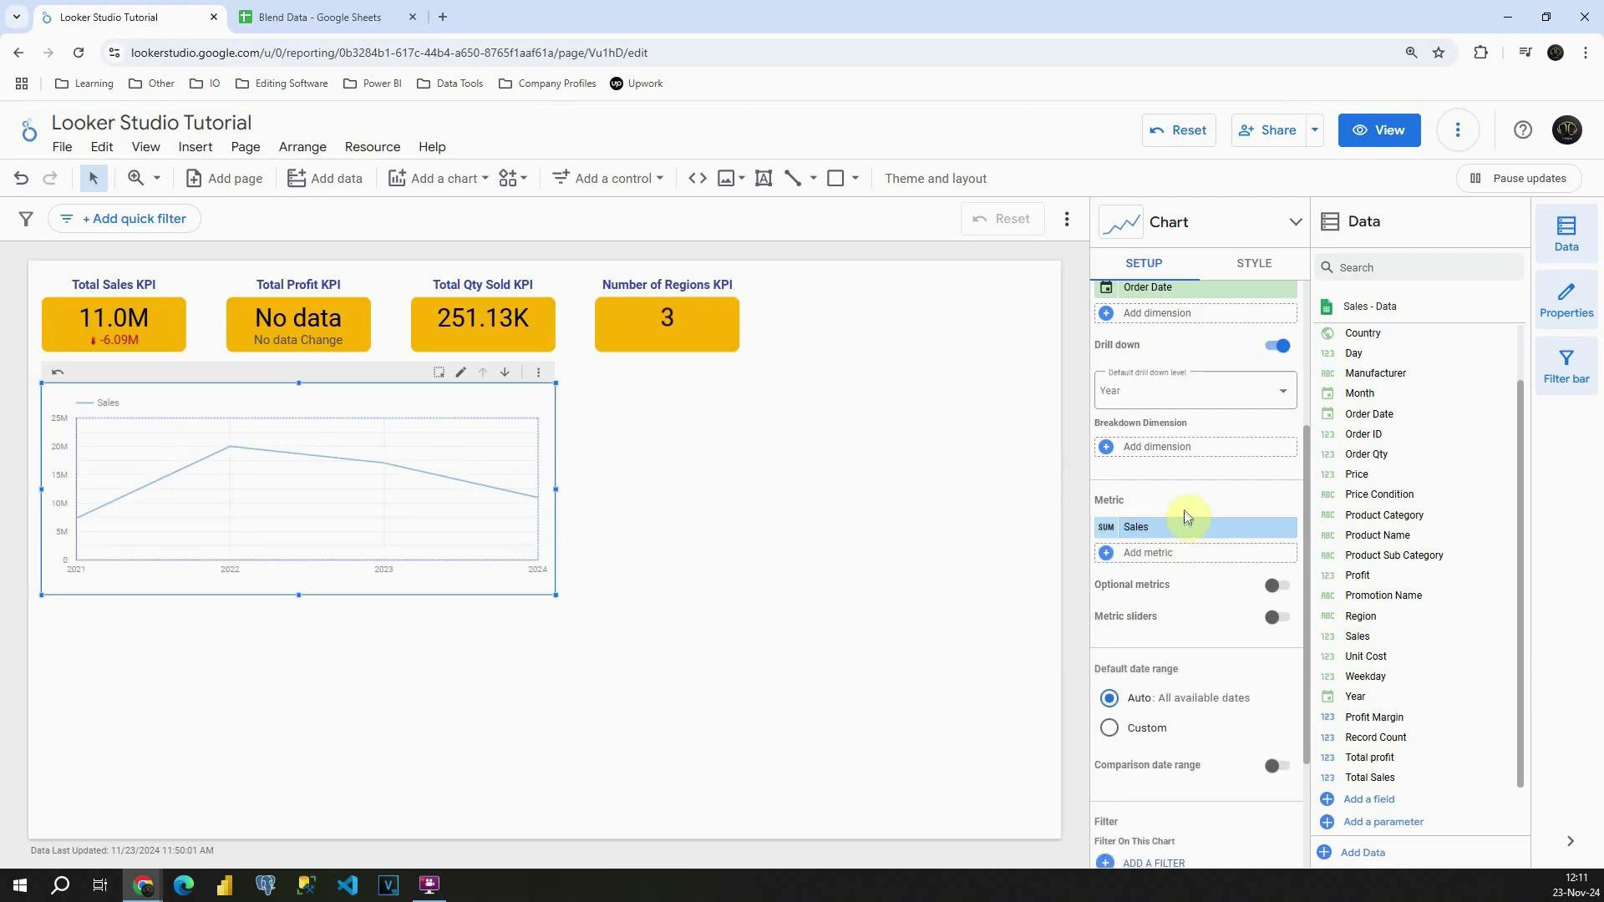
scroll(1186, 499, "down", 1)
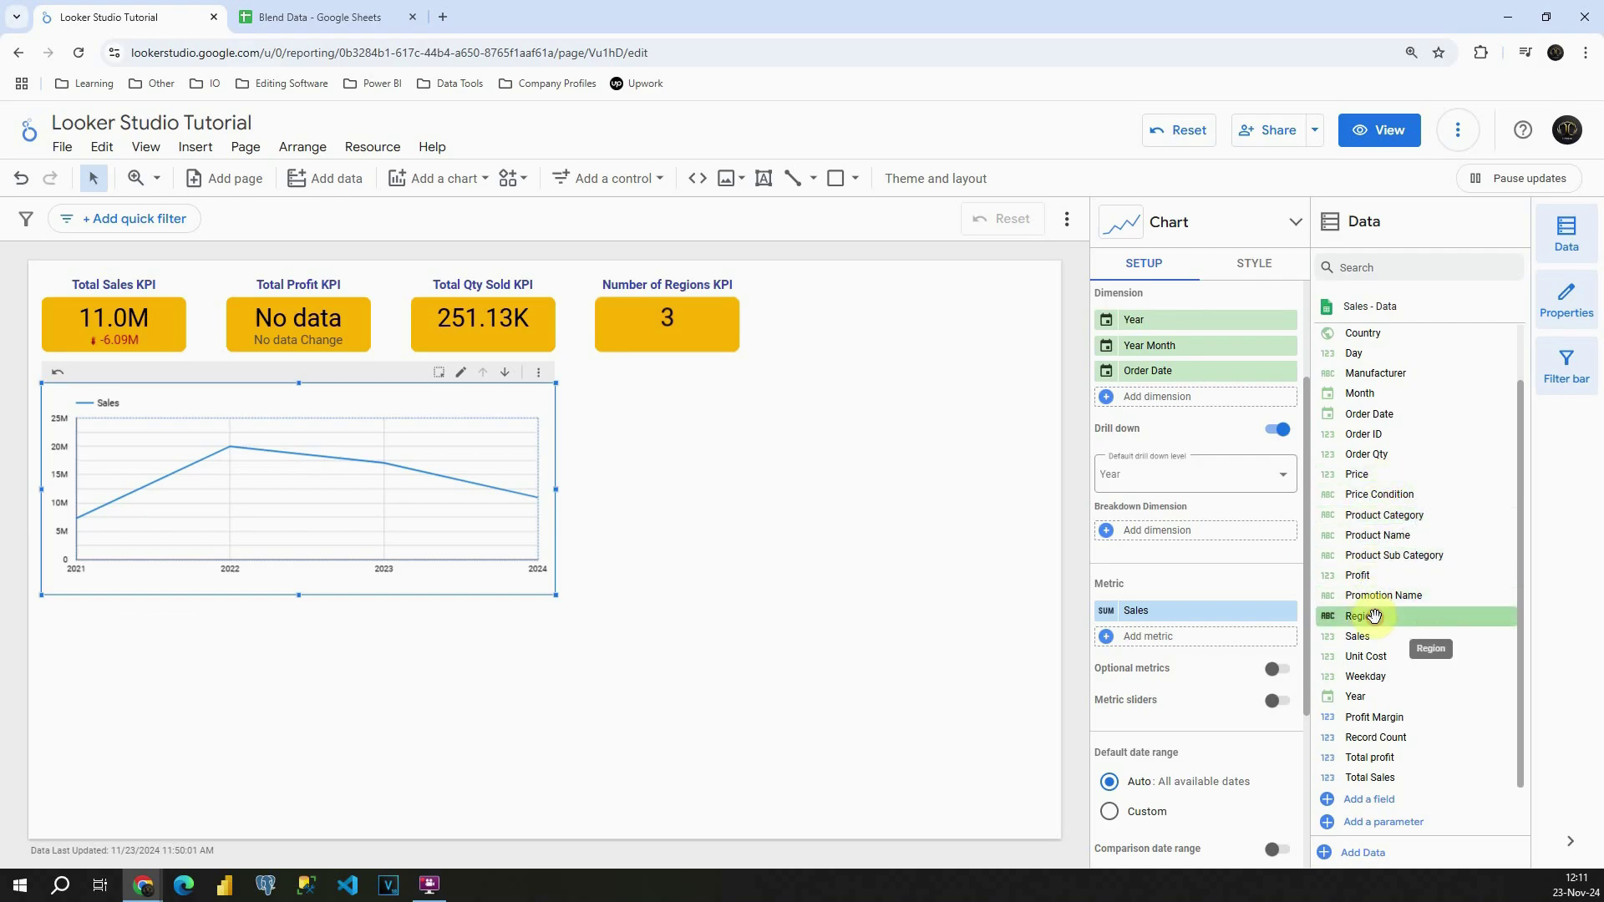
left_click_drag(1374, 616, 1172, 539)
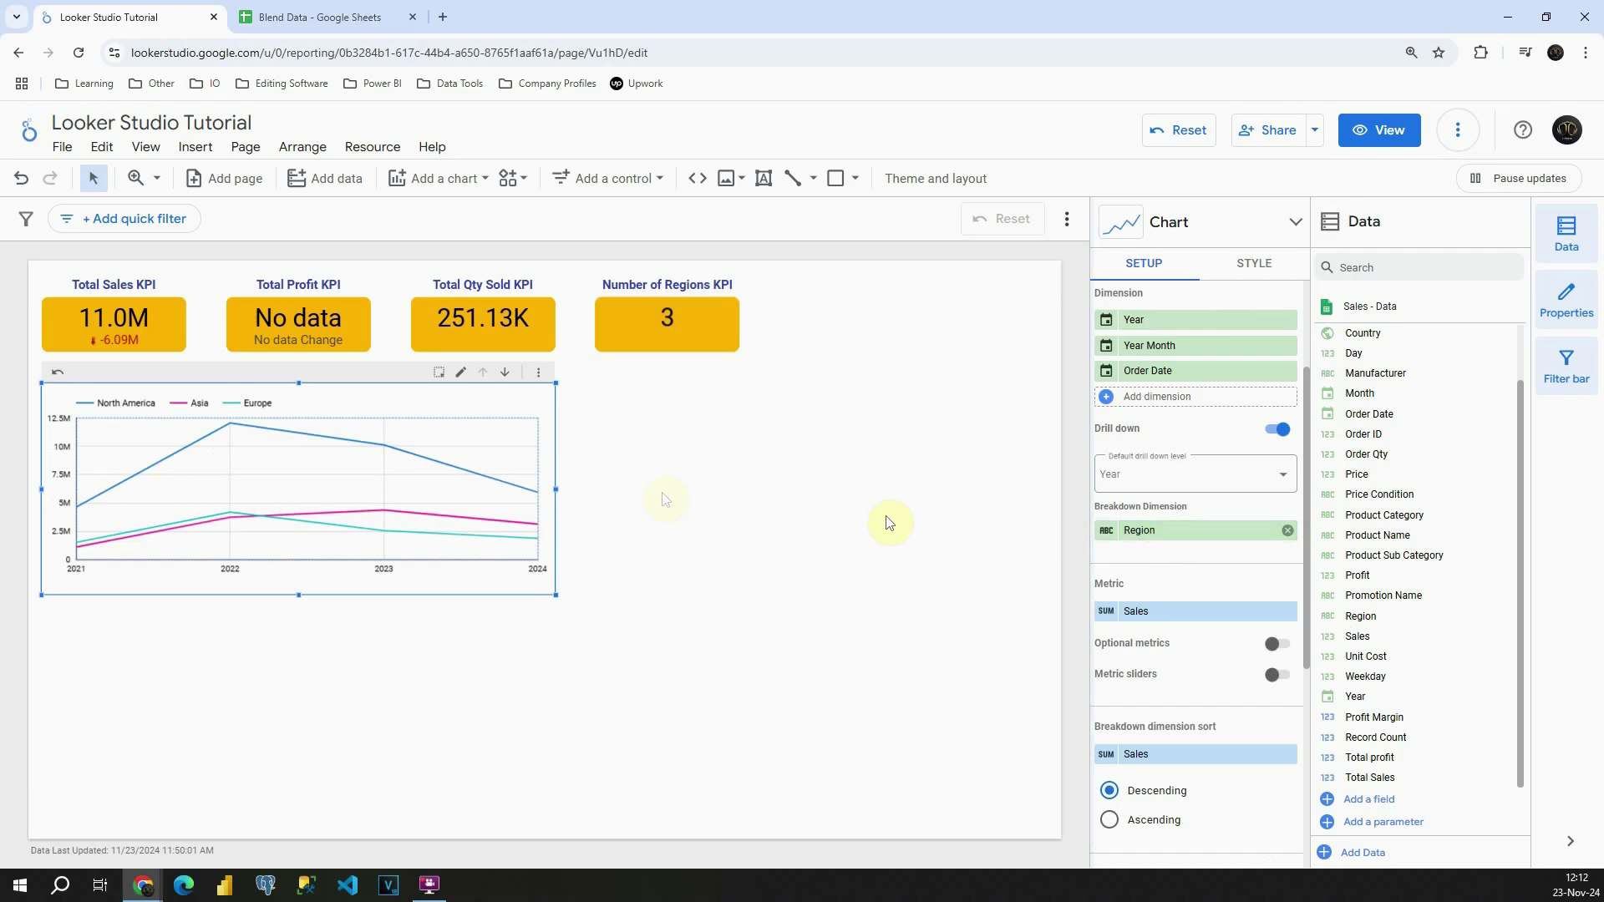
Step: Try Country and Product Category as the breakdown dimension, then switch back to Region
mouse_move(88, 434)
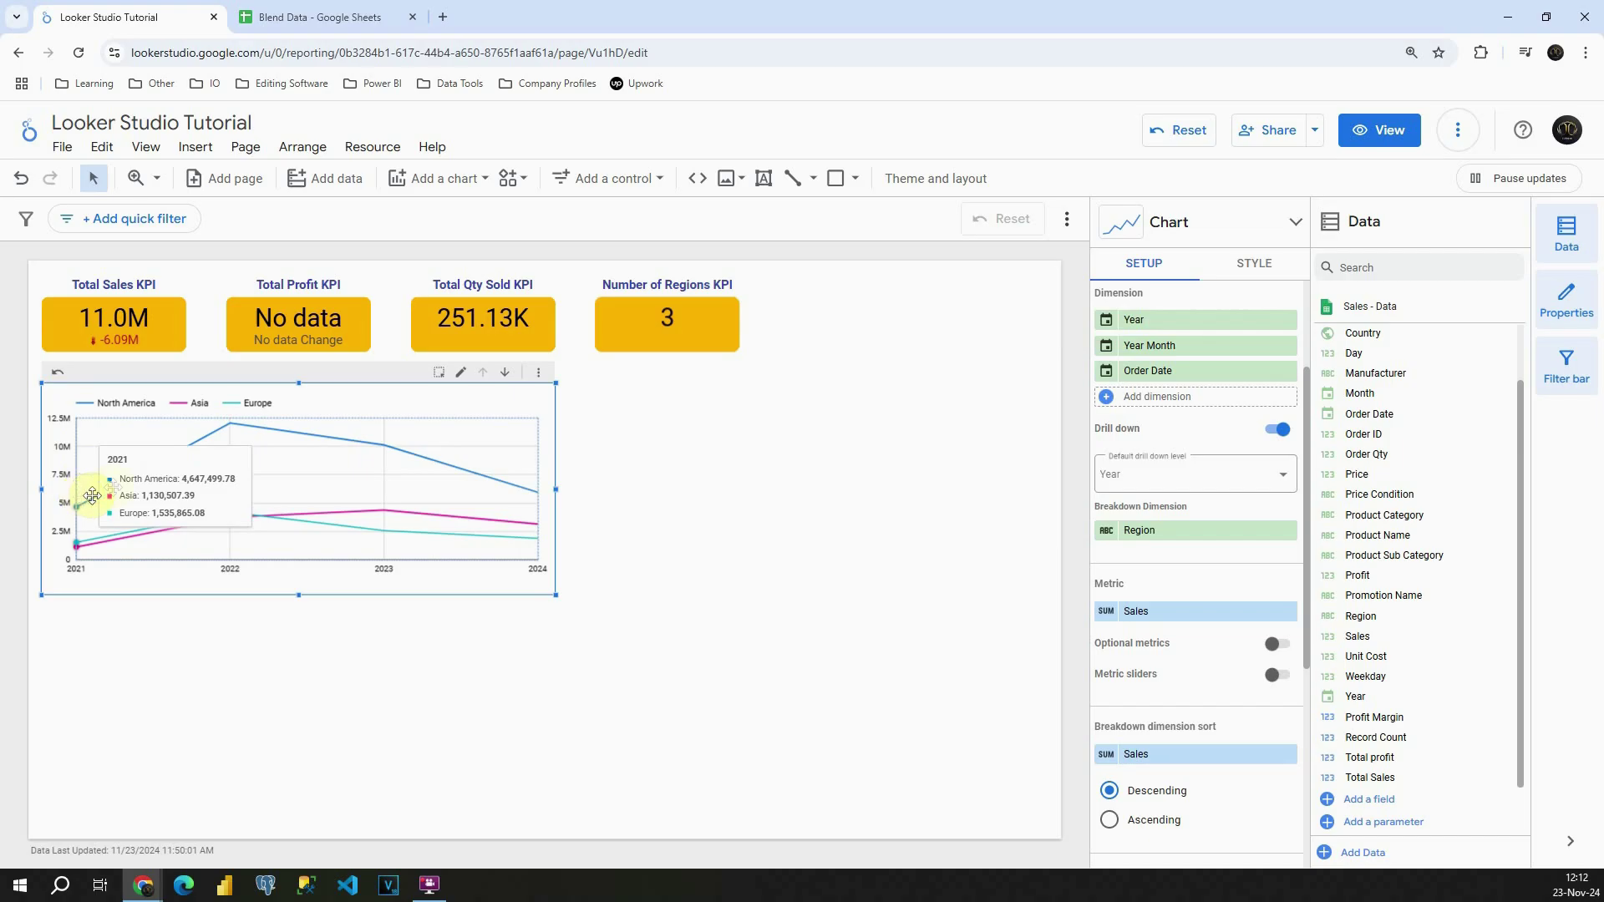
mouse_move(234, 459)
mouse_move(367, 446)
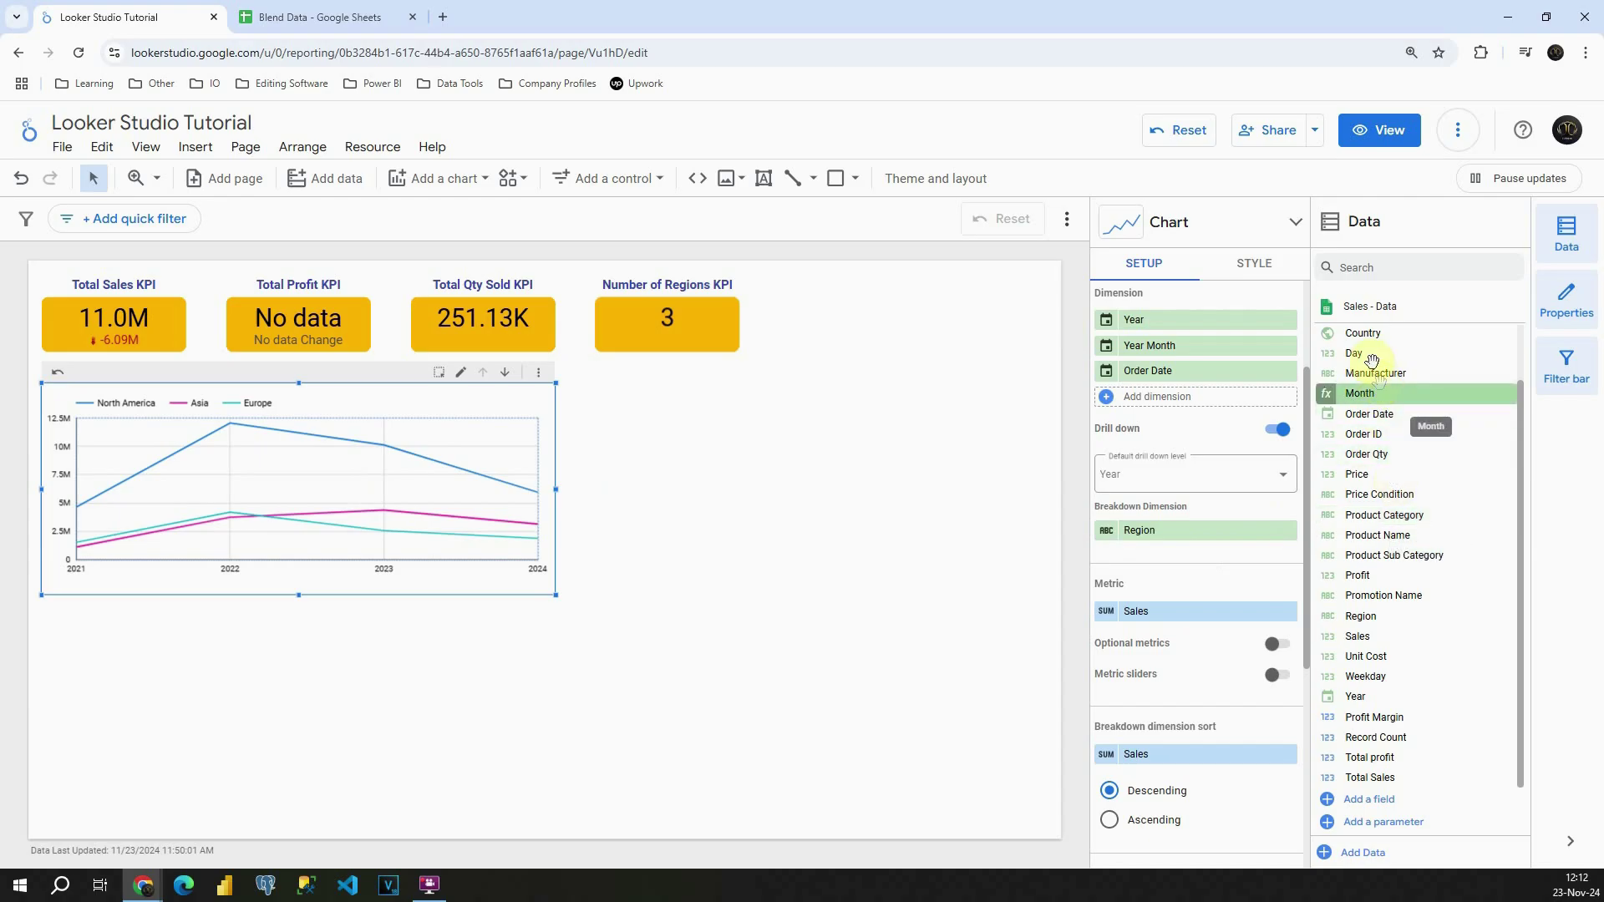
left_click_drag(1361, 333, 1165, 530)
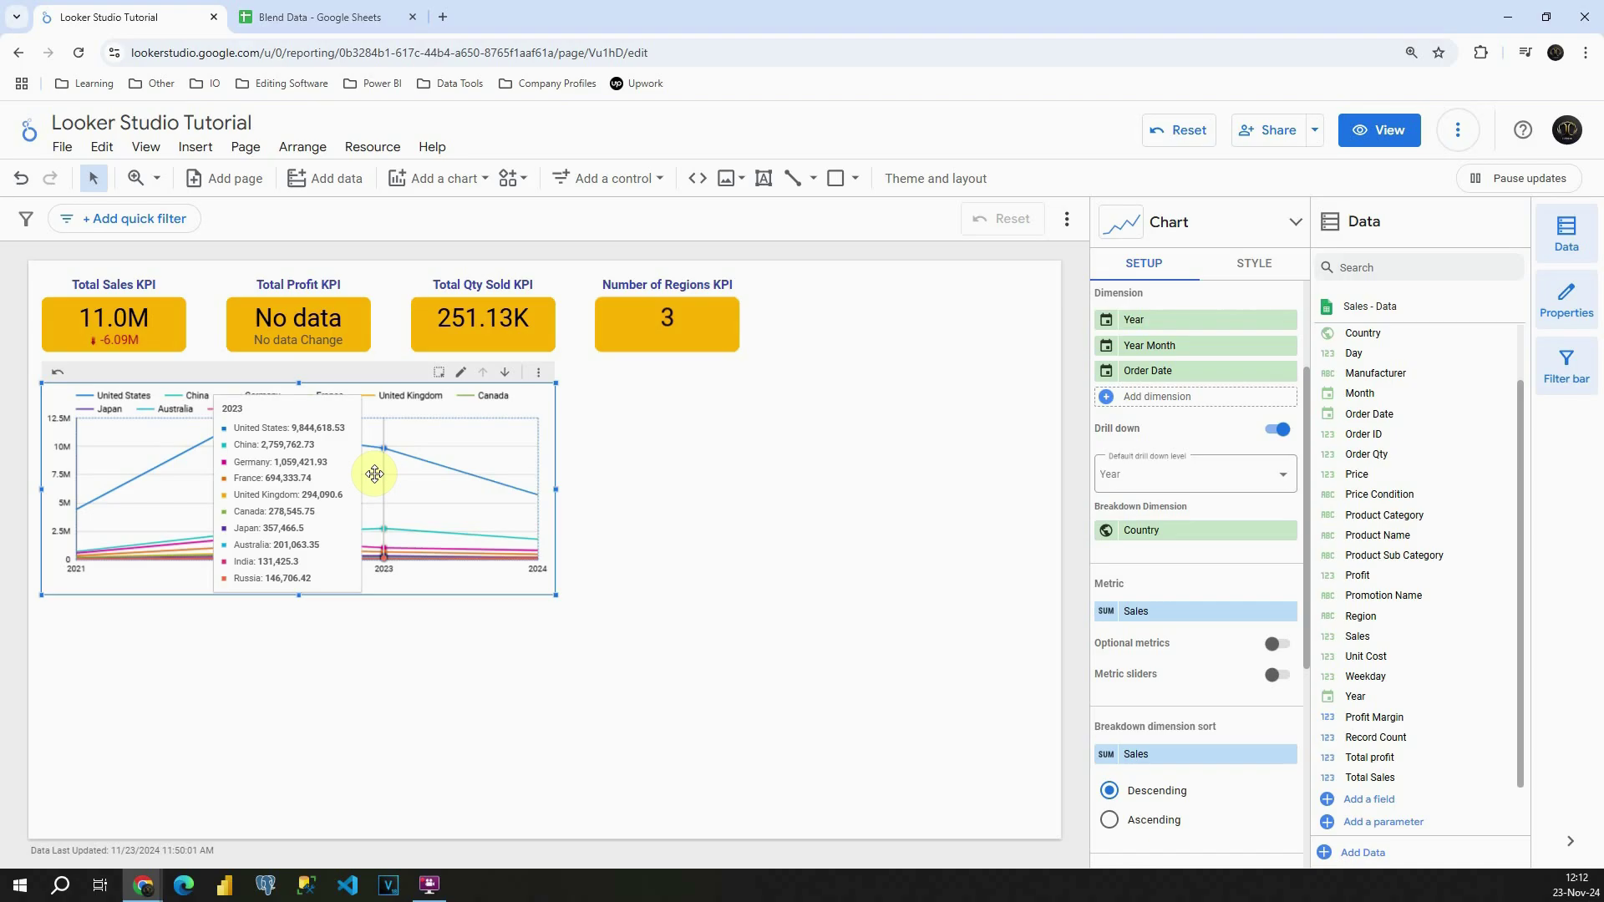
left_click_drag(1383, 514, 1169, 537)
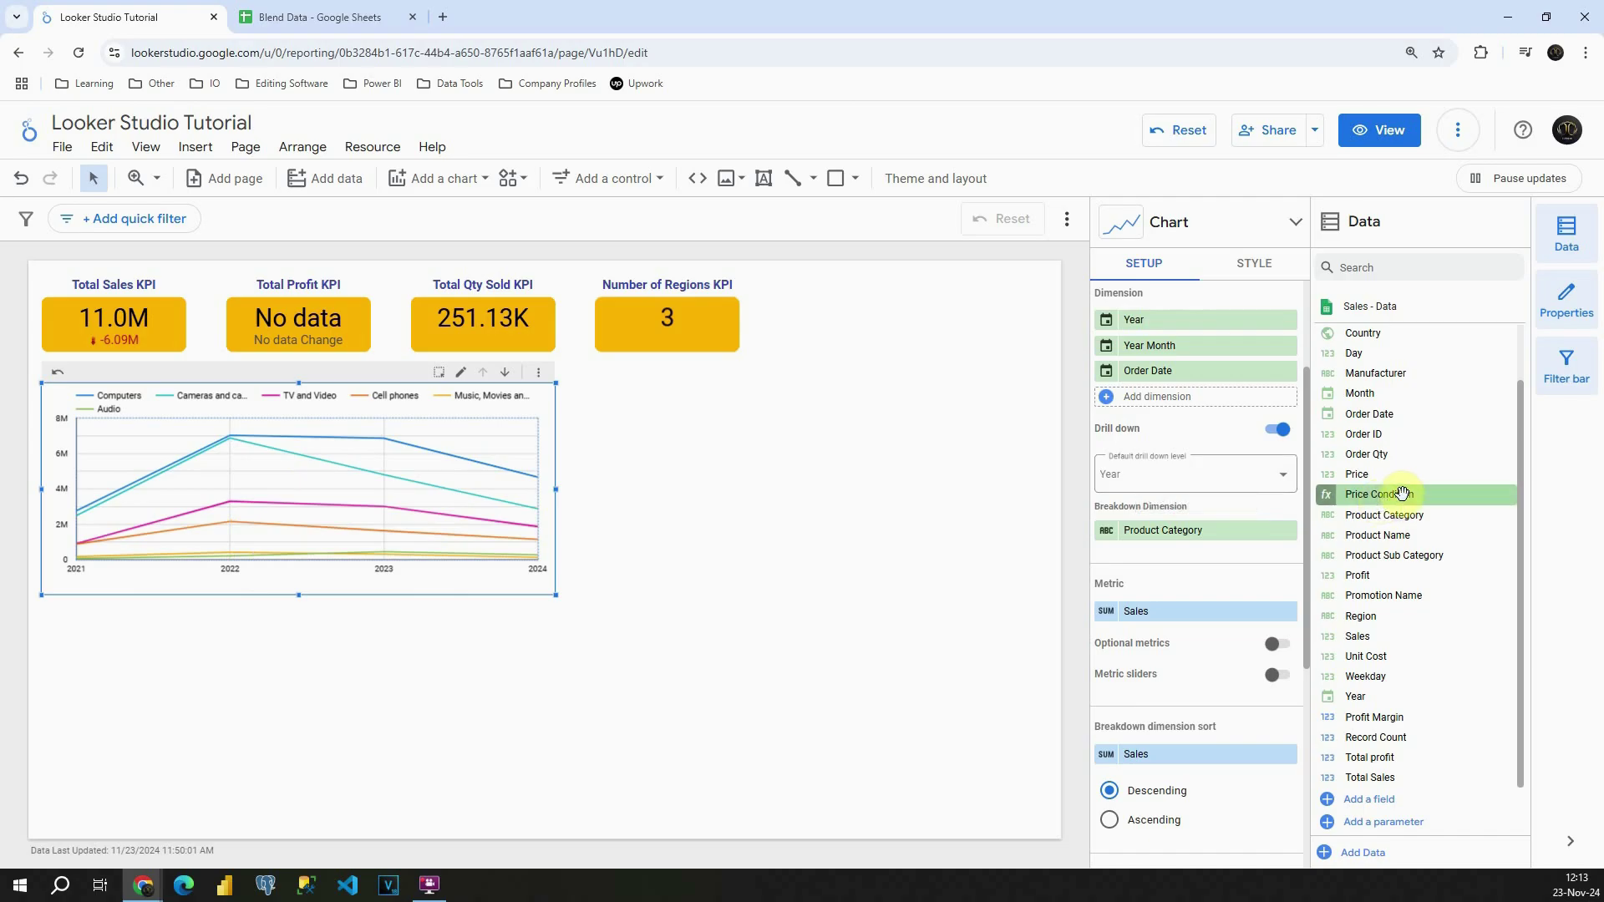
left_click_drag(1391, 618, 1189, 541)
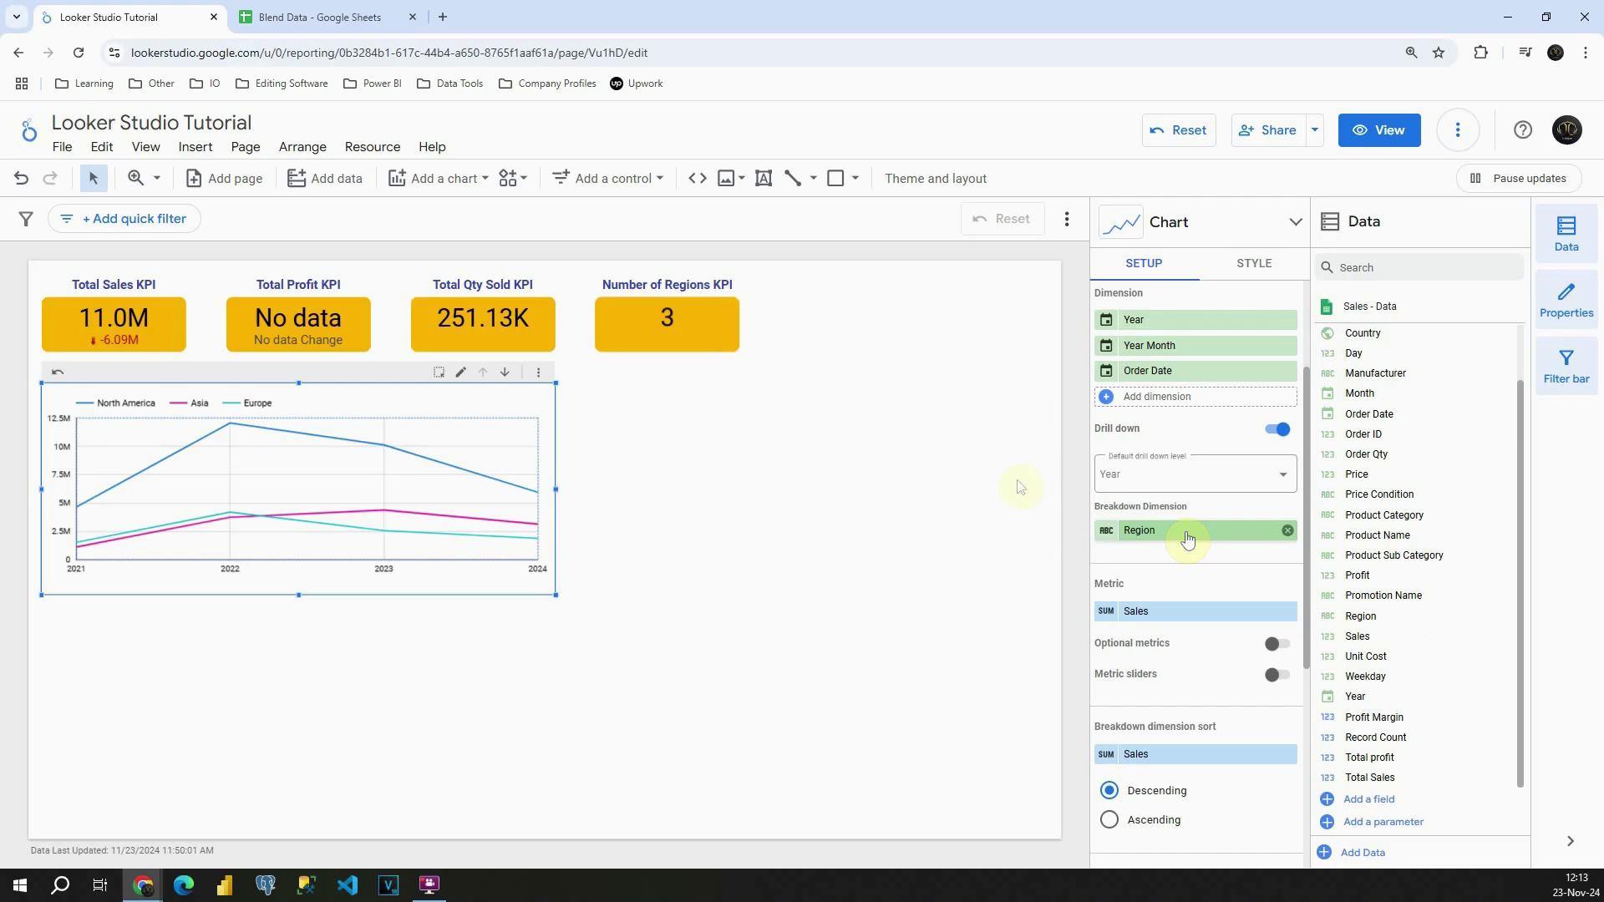
left_click(507, 373)
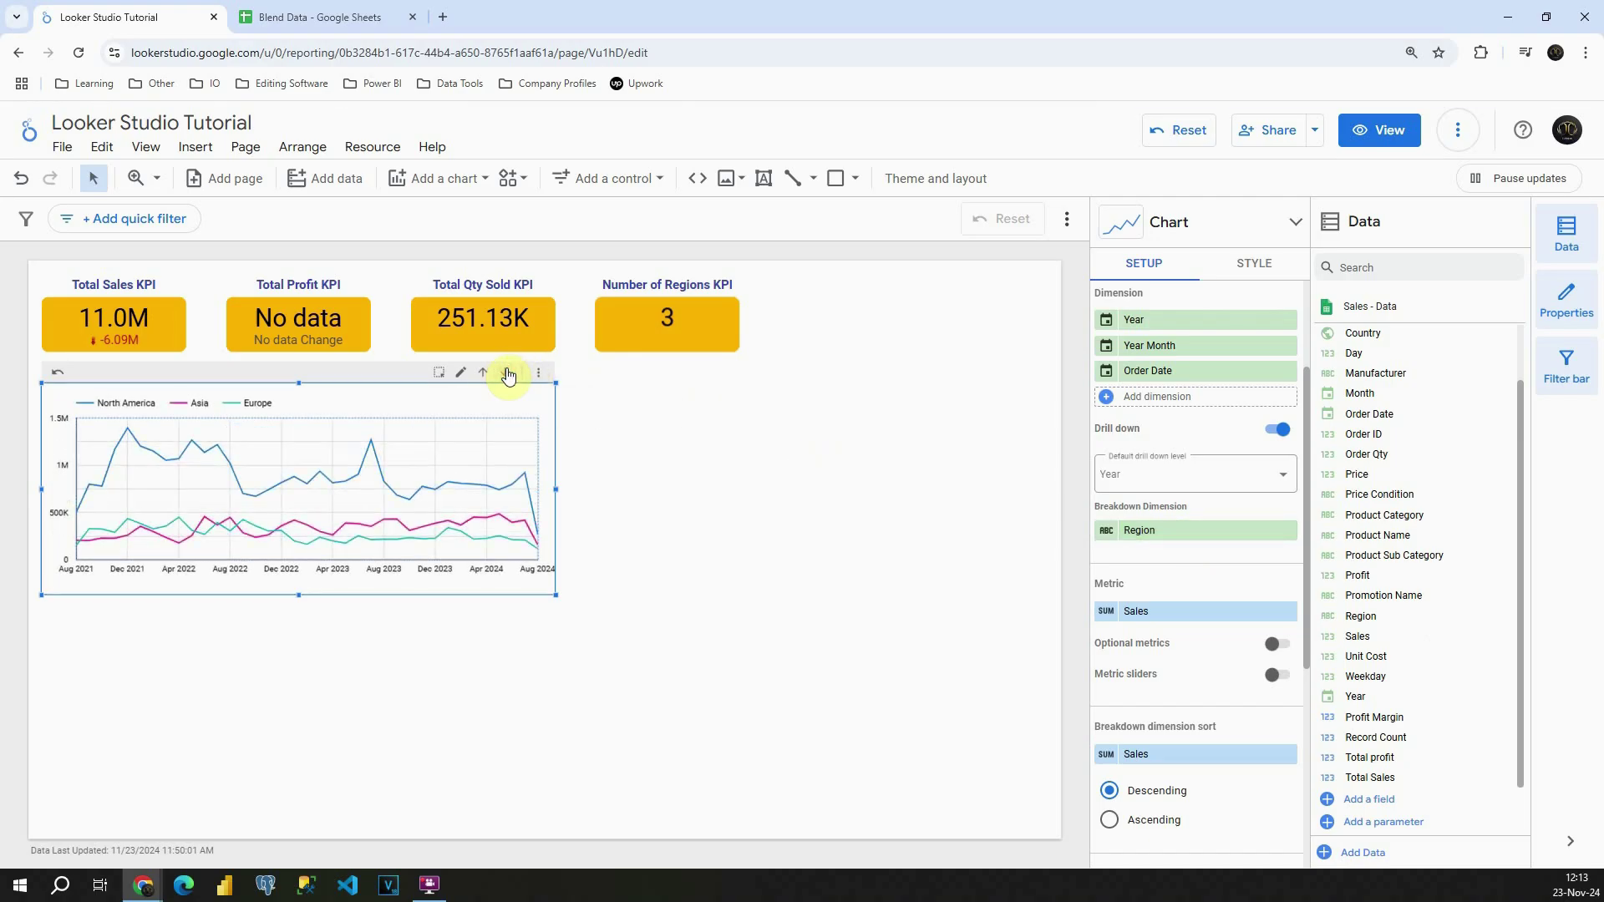
mouse_move(143, 428)
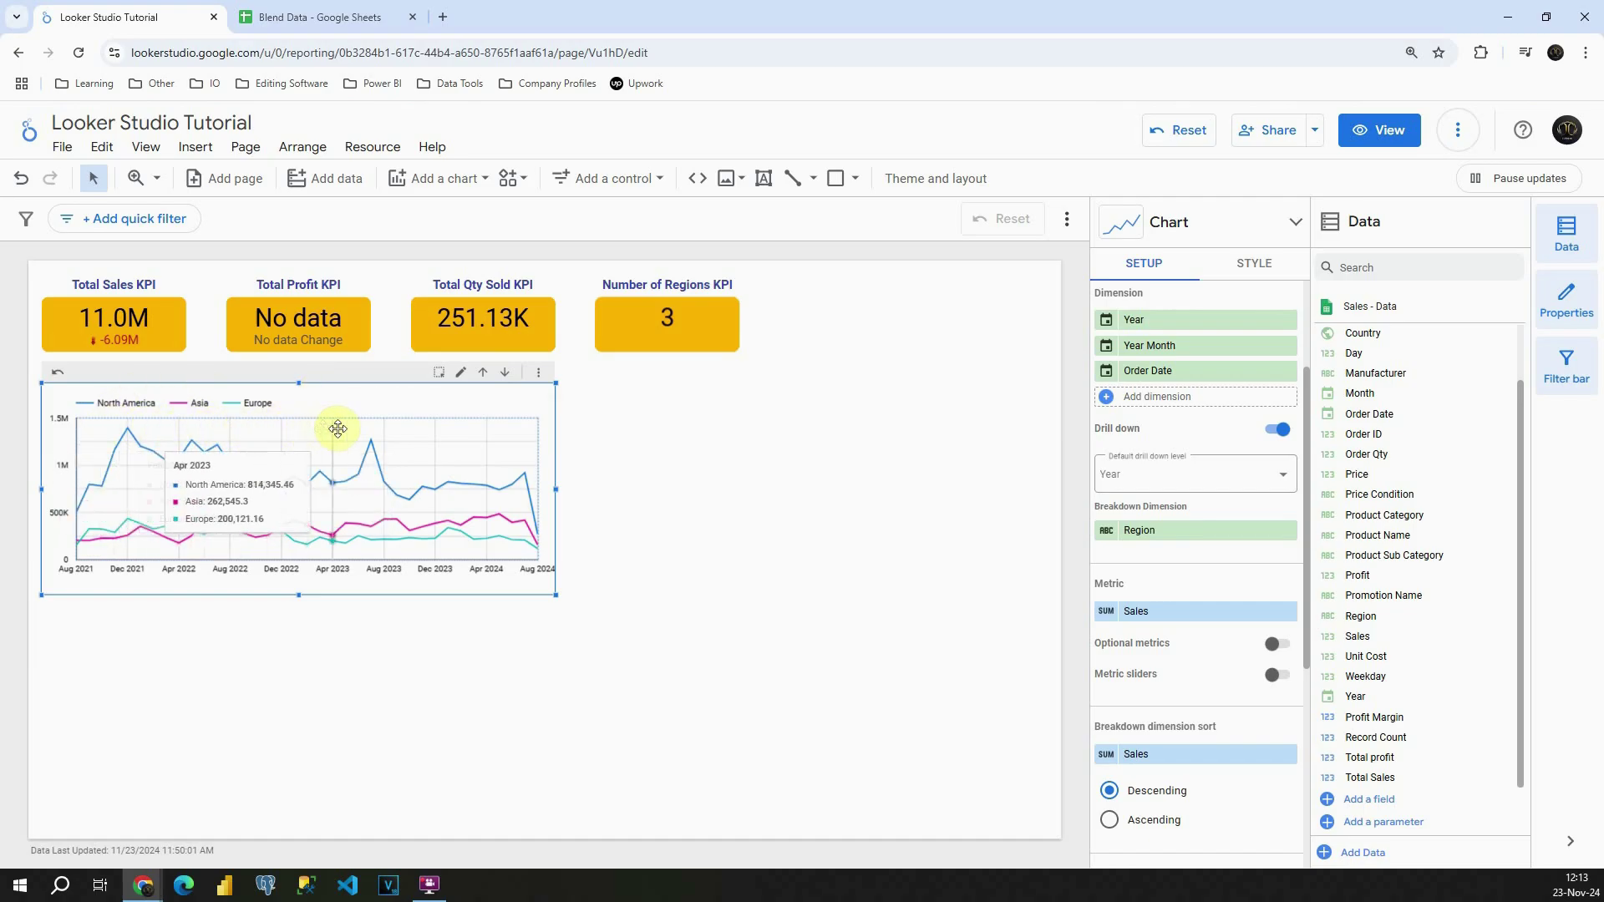
left_click(504, 372)
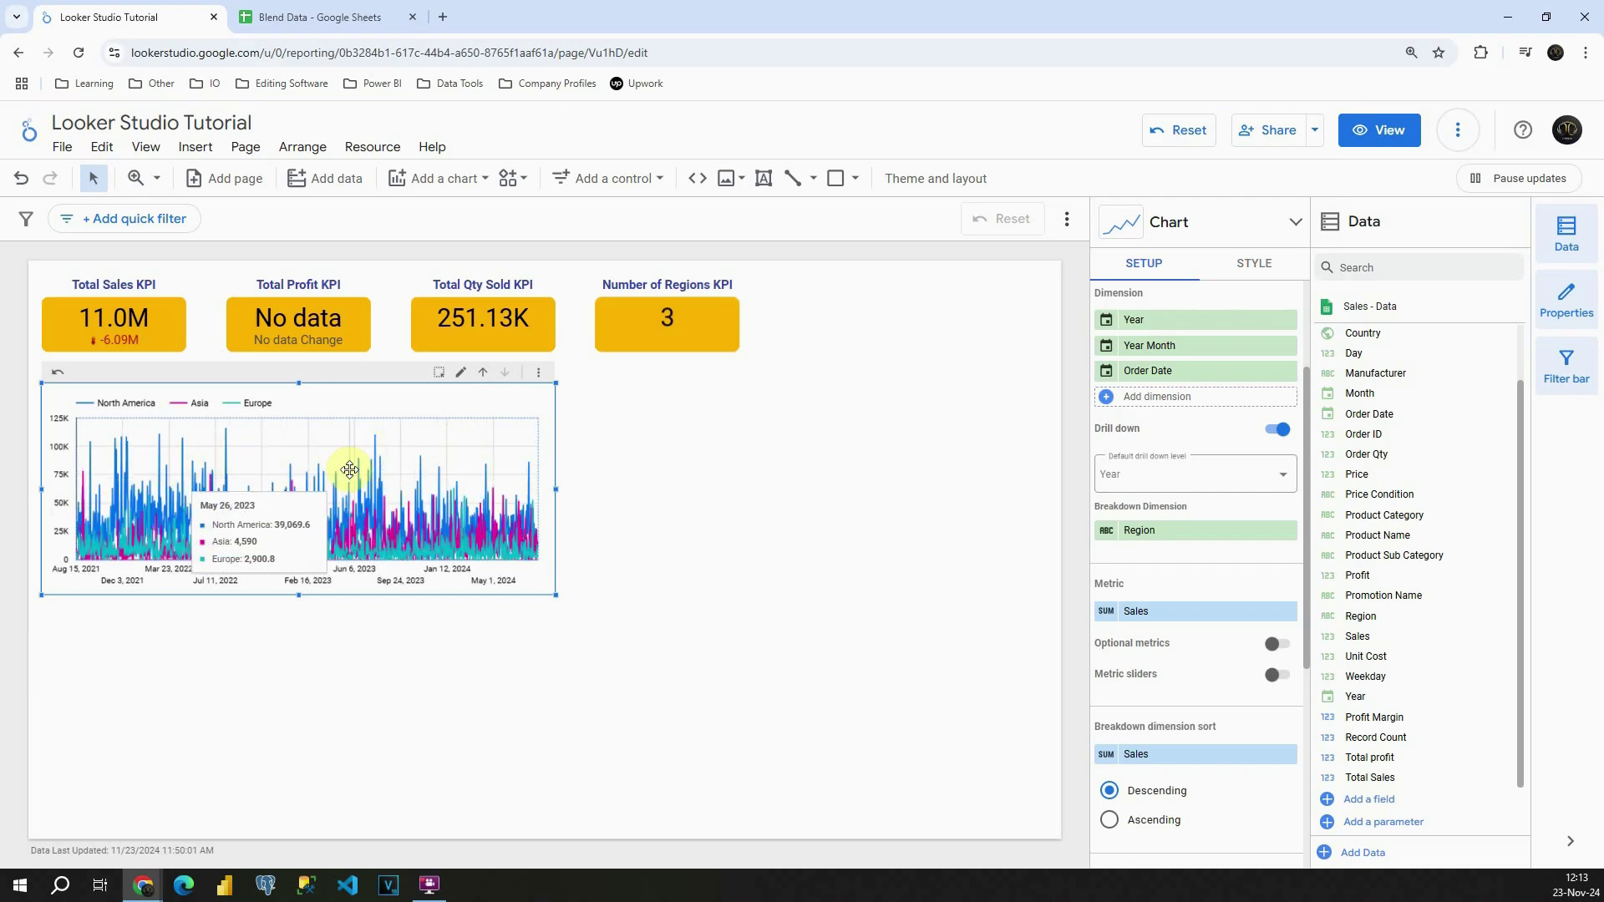
left_click(483, 375)
left_click(483, 376)
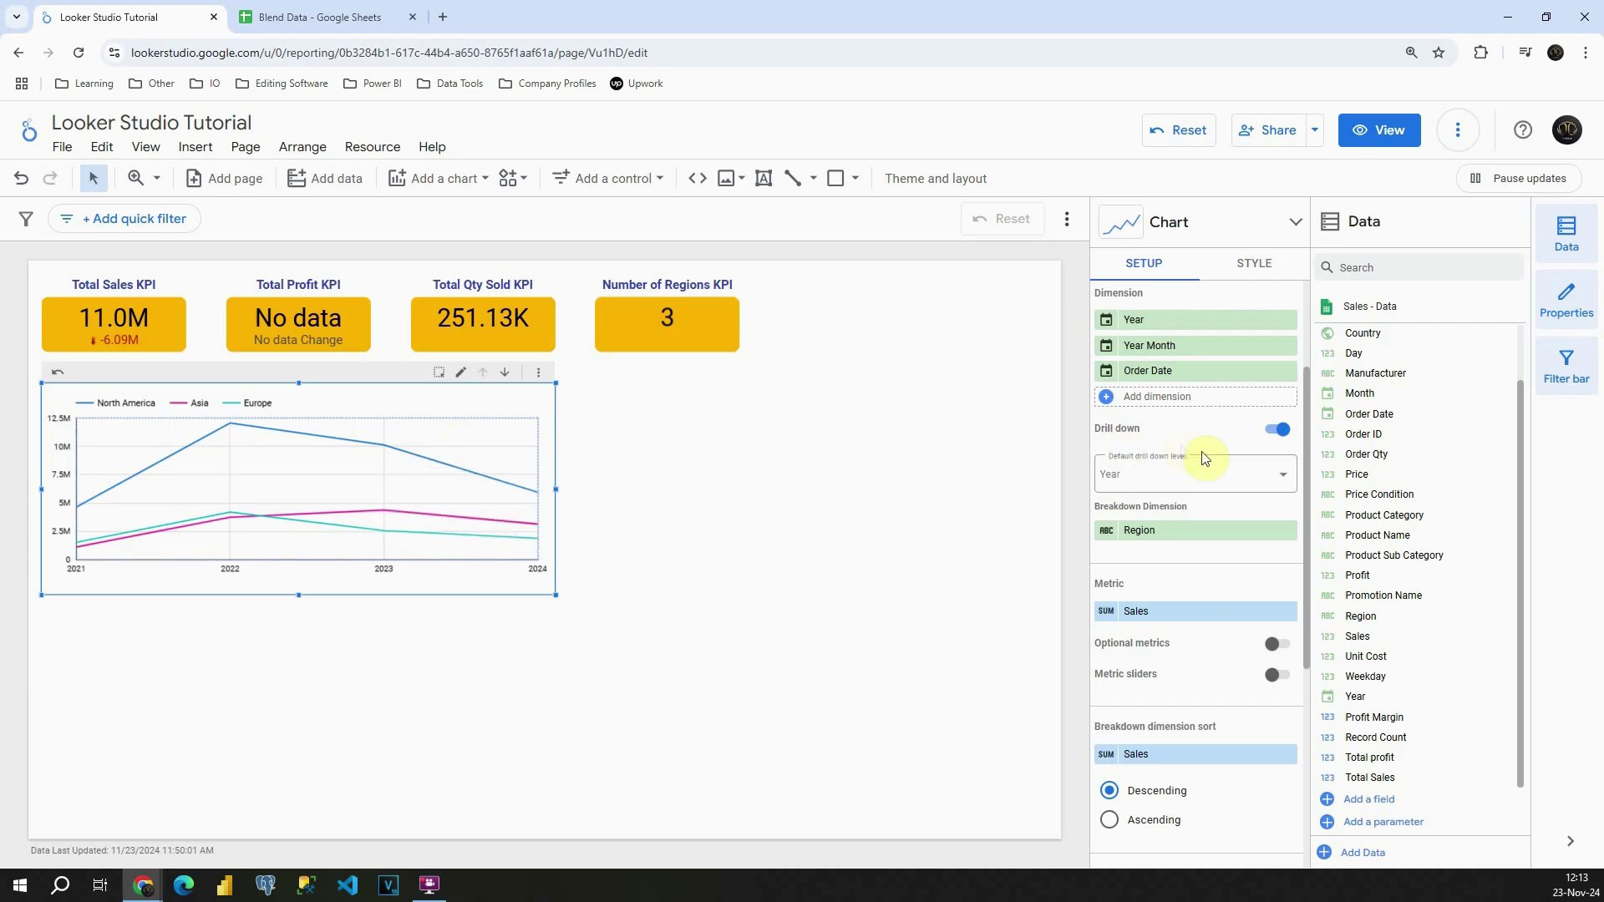
scroll(1204, 458, "down", 4)
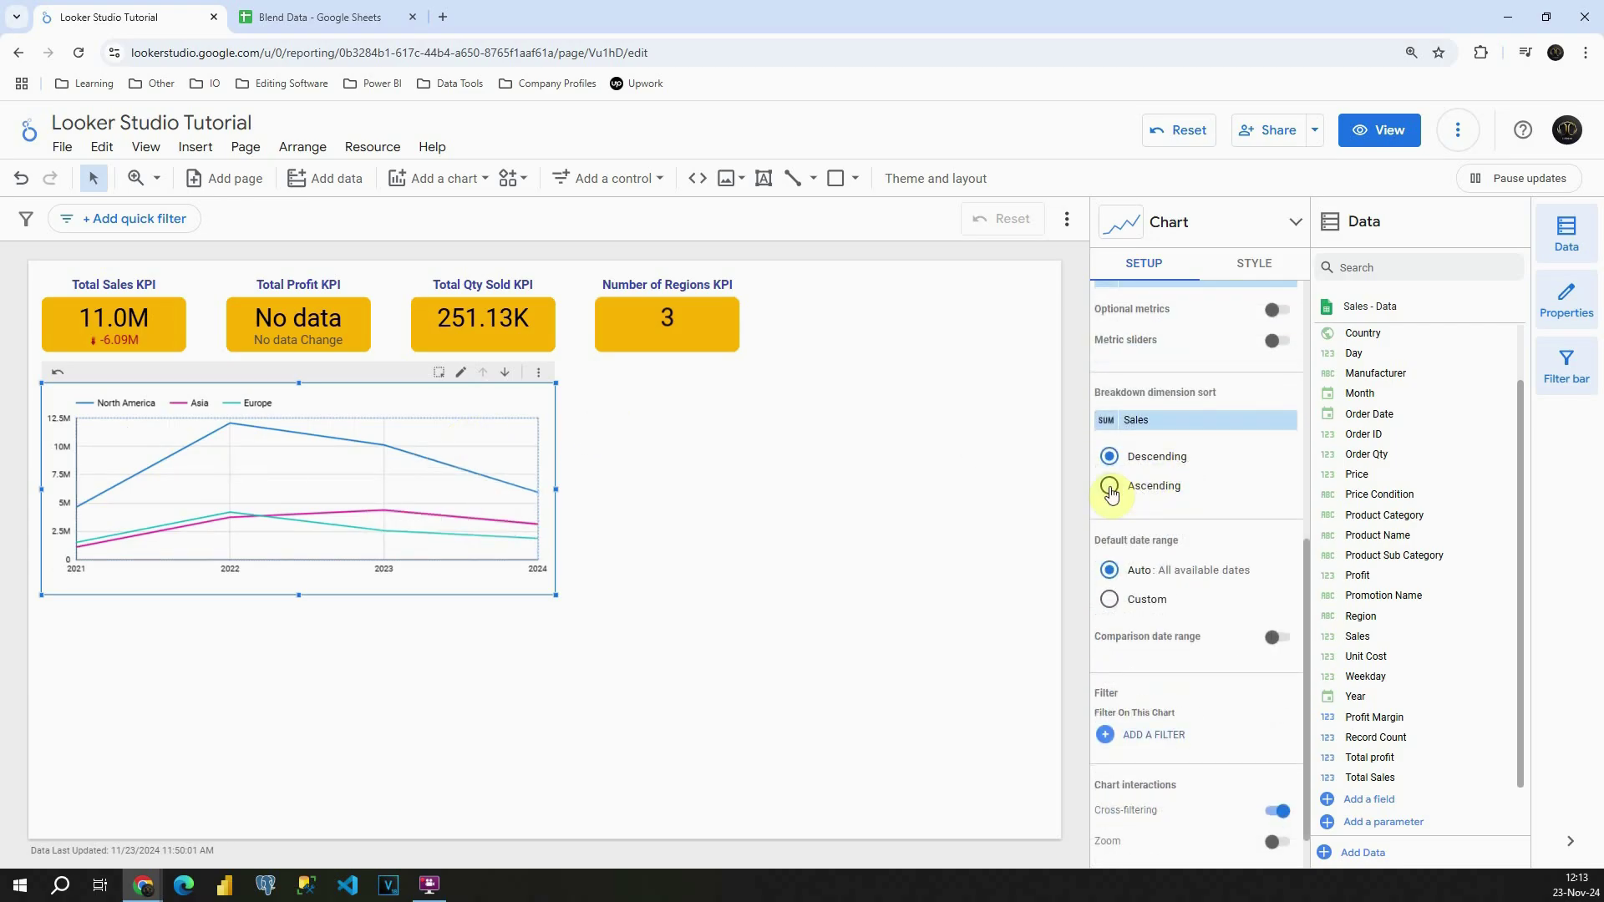
left_click(1109, 487)
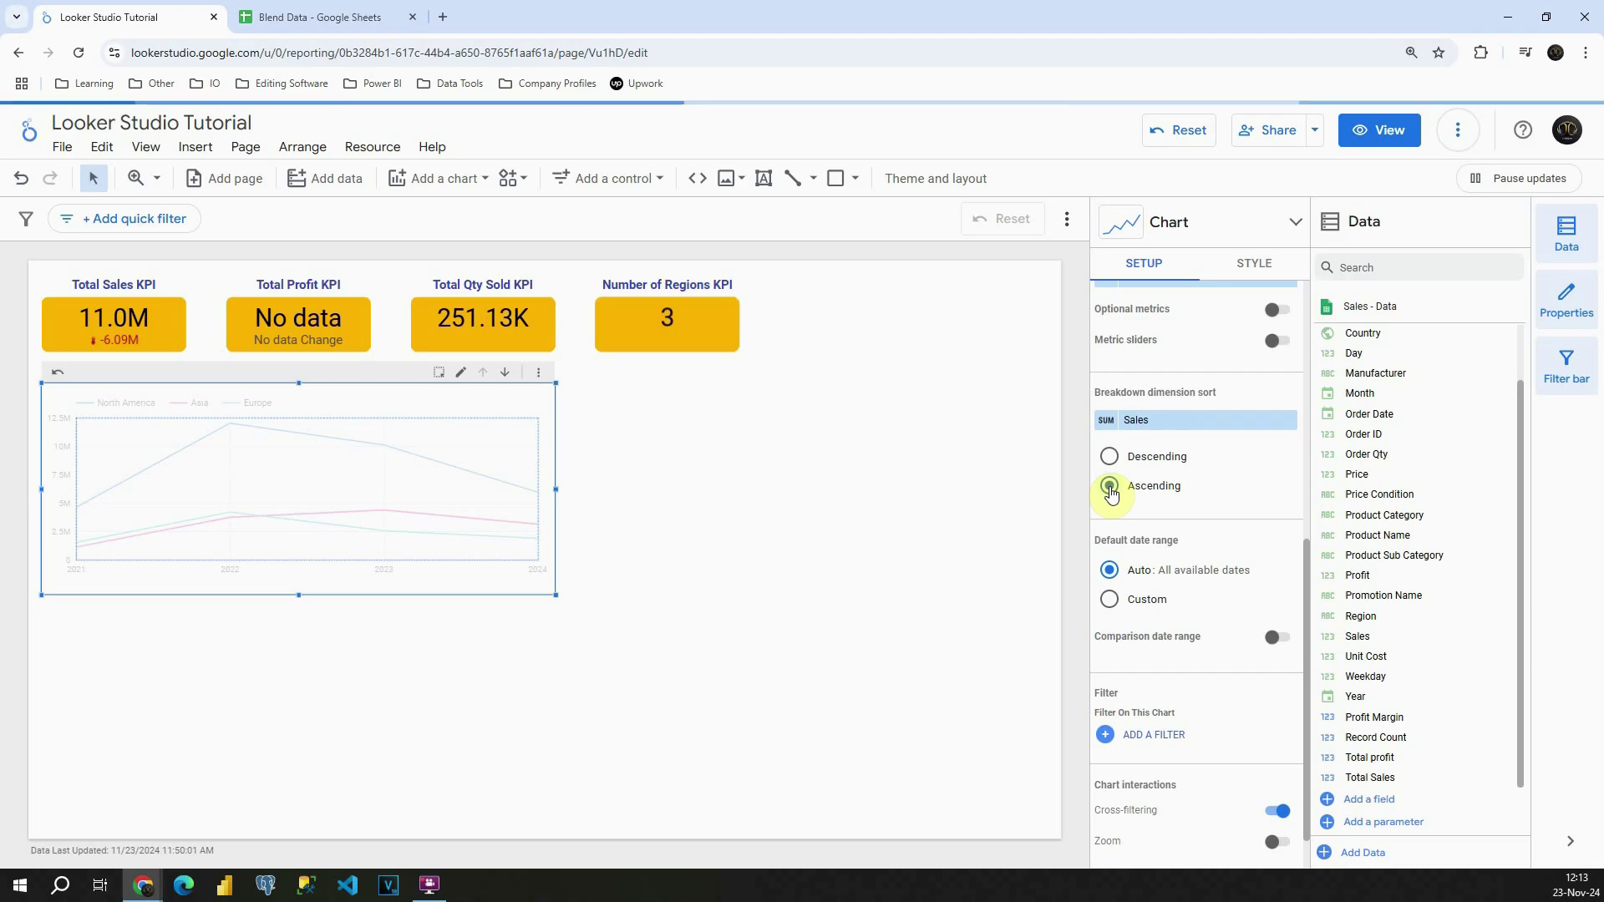
left_click(1109, 456)
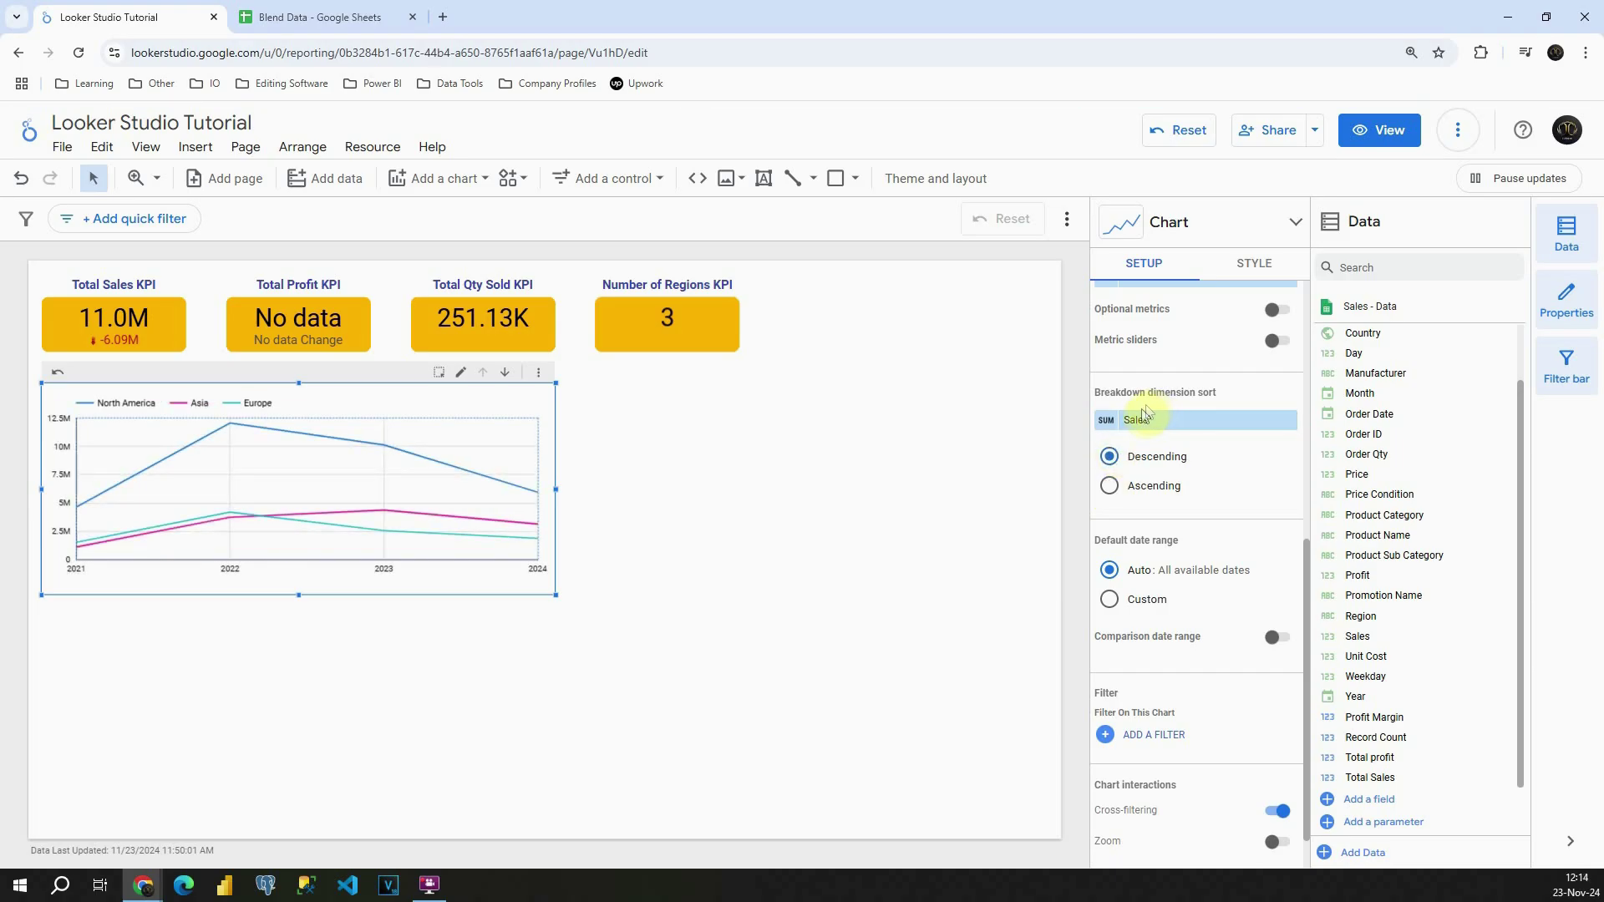
left_click(1138, 423)
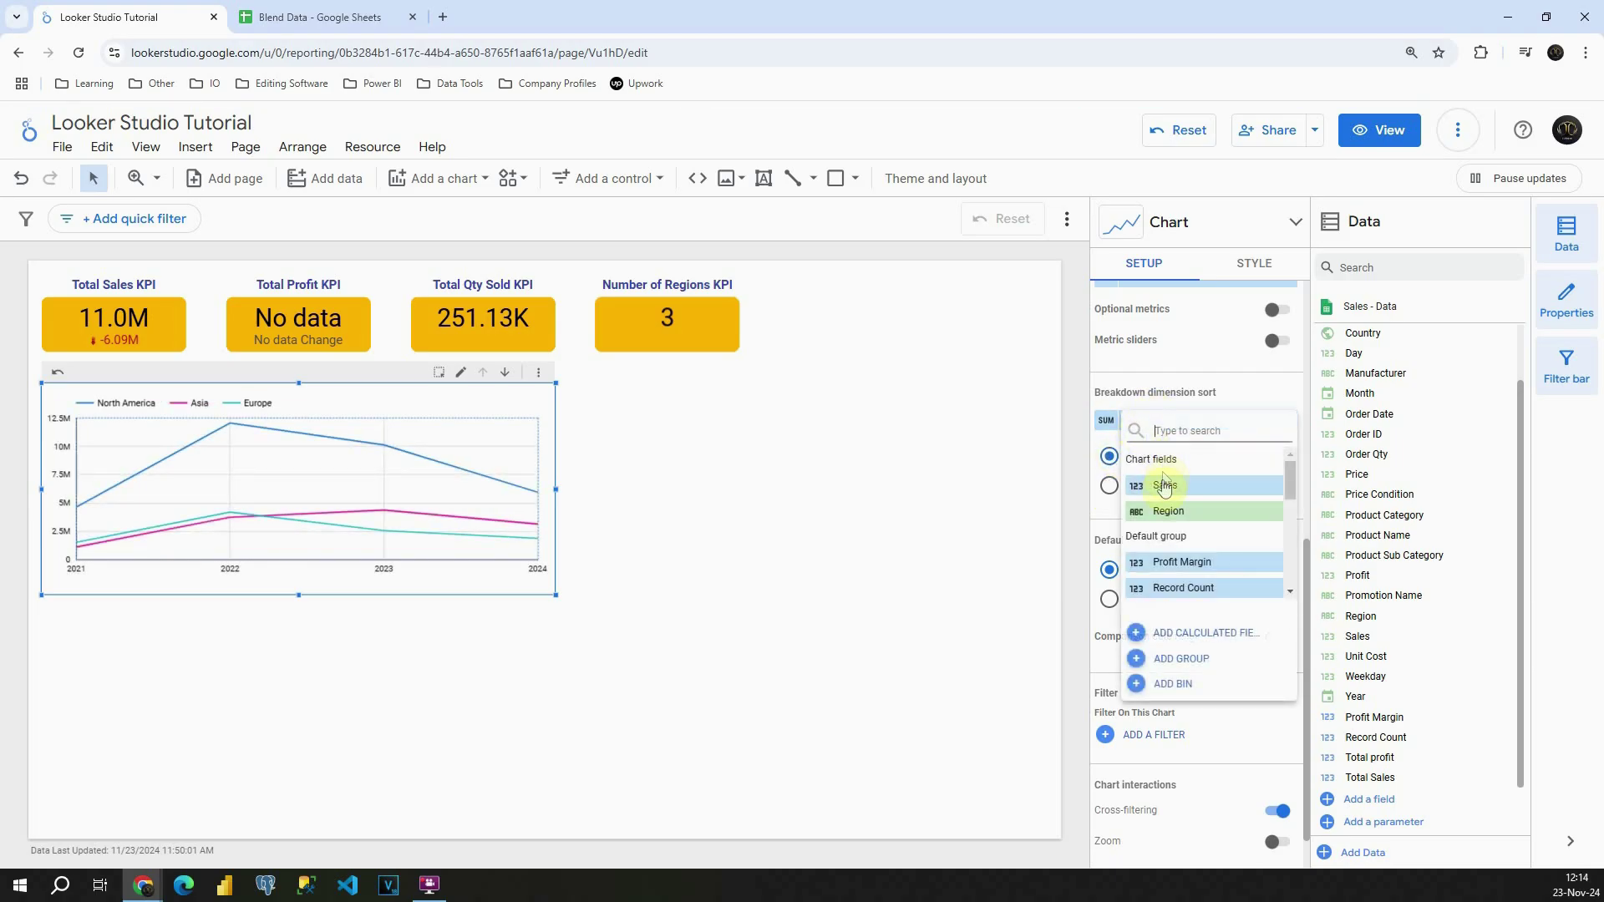
left_click_drag(1164, 485, 1019, 483)
scroll(1188, 526, "down", 1)
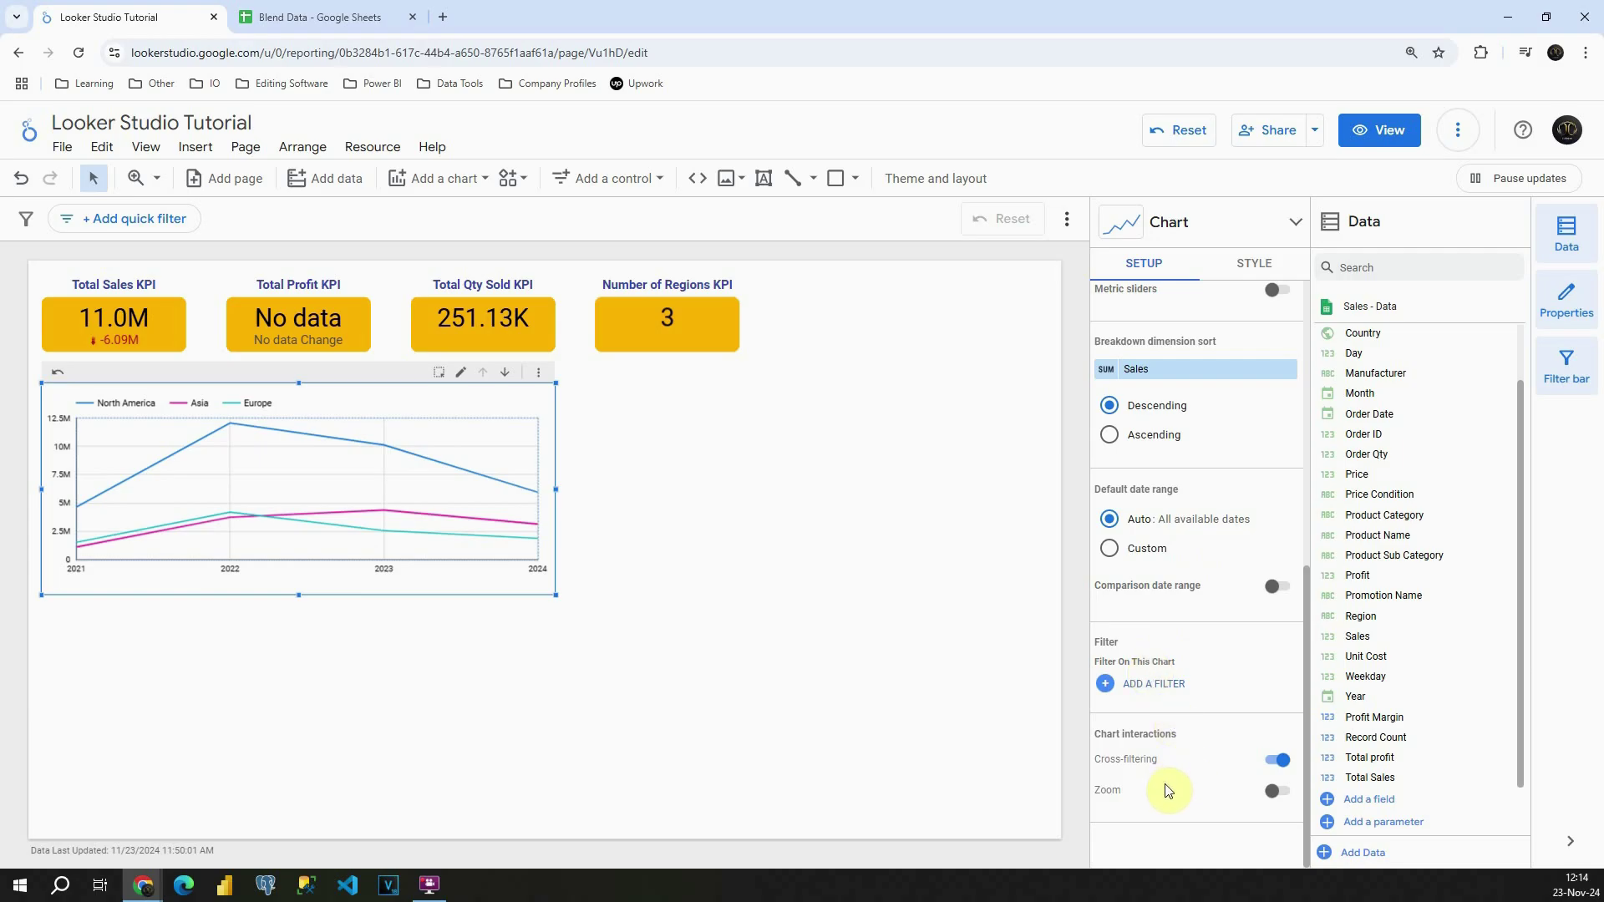
scroll(1202, 510, "up", 7)
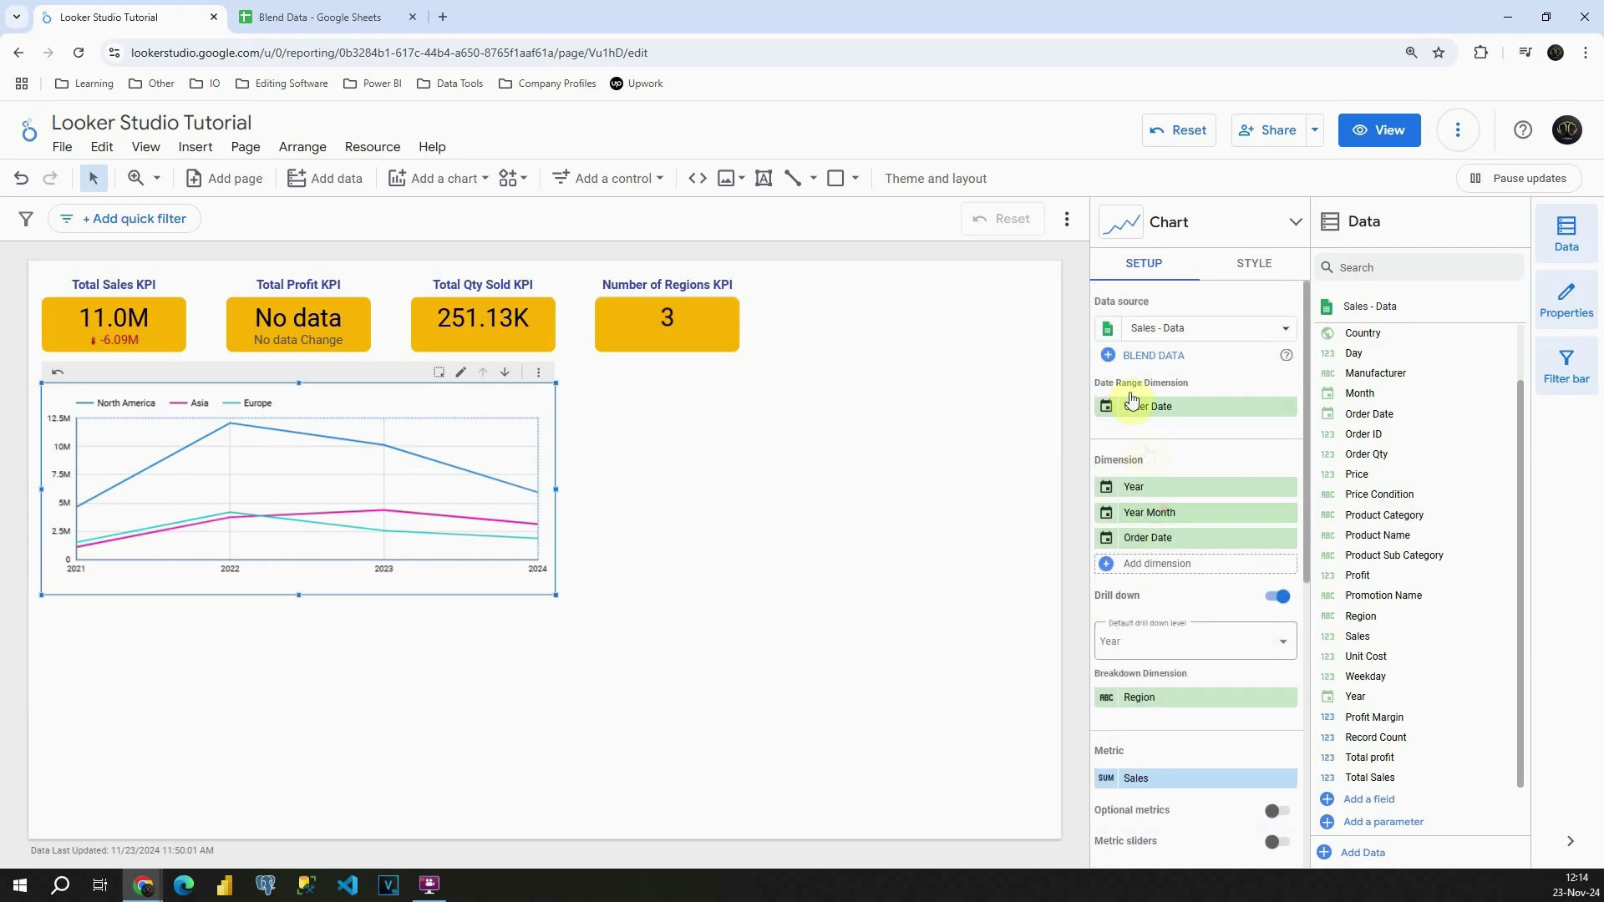